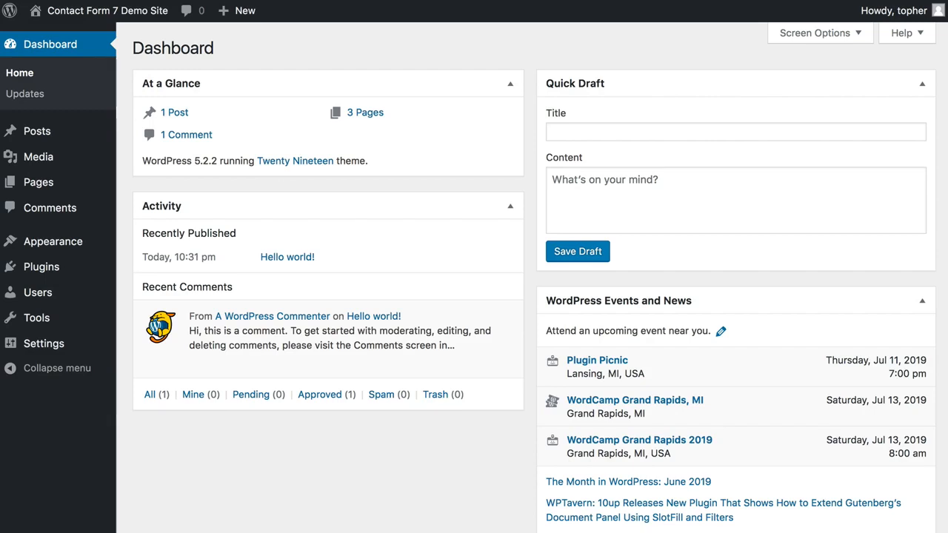
Step: Search the plugin directory for contact form 7, and install and activate the Contact Form 7 plugin
mouse_move(58, 278)
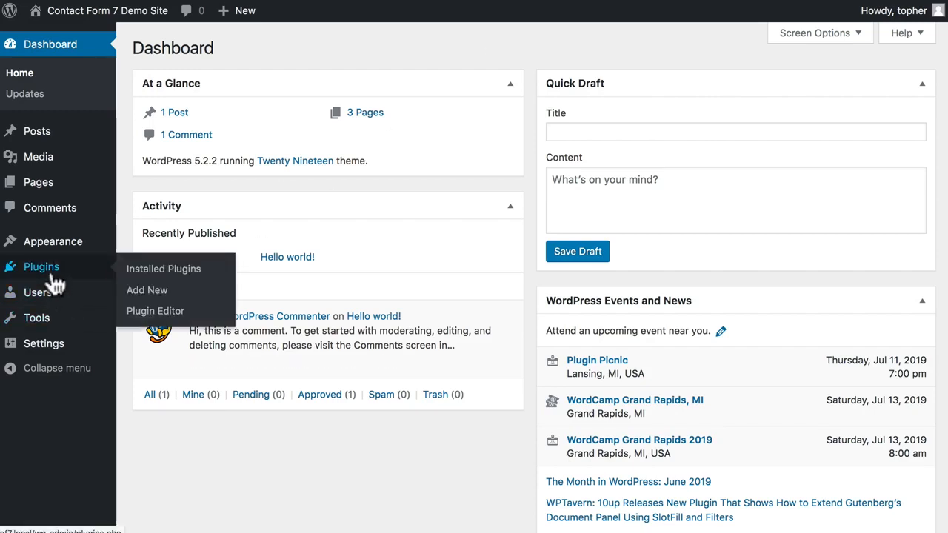
left_click(148, 294)
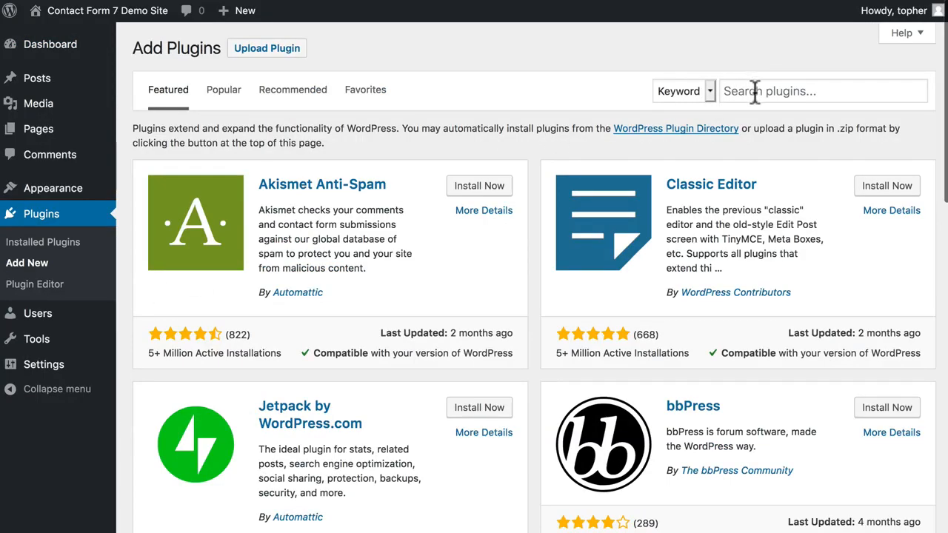
left_click(755, 91)
type("c")
key("Down")
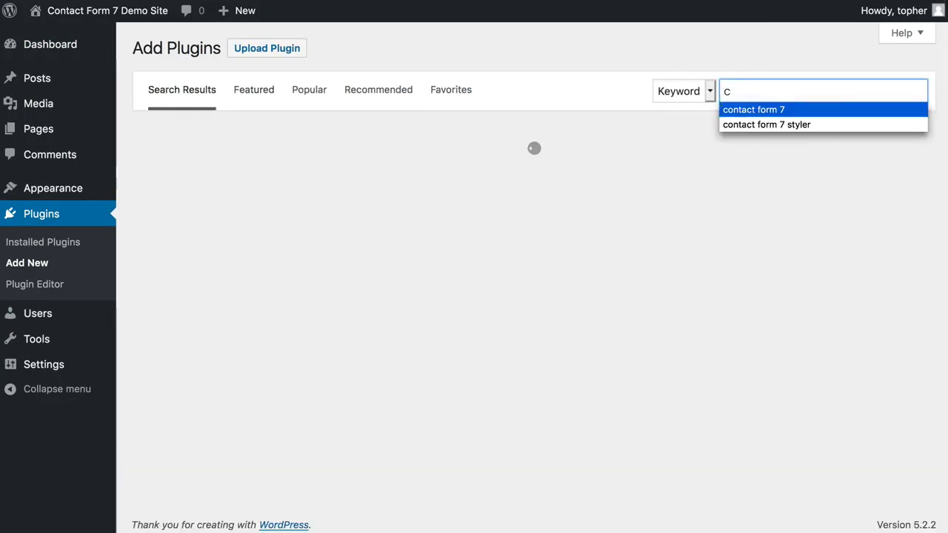
key("Return")
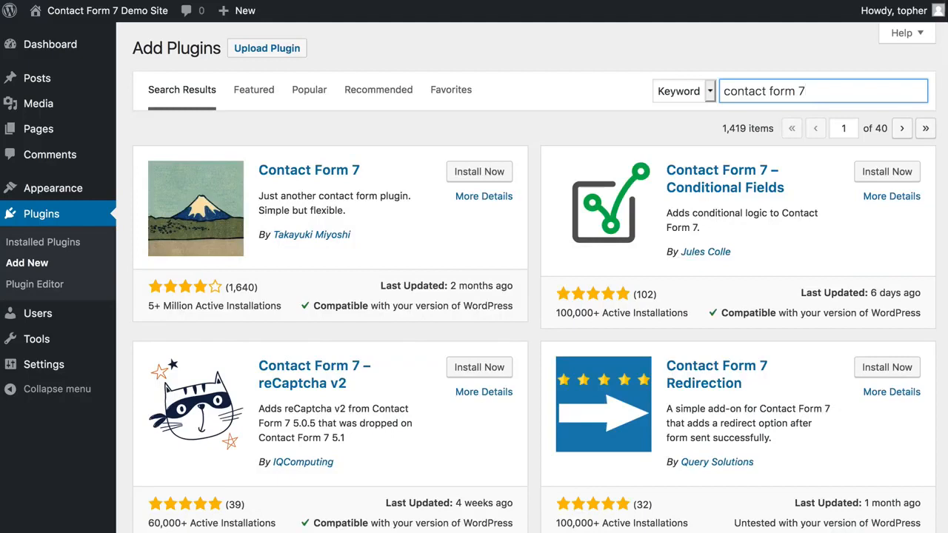
left_click(479, 172)
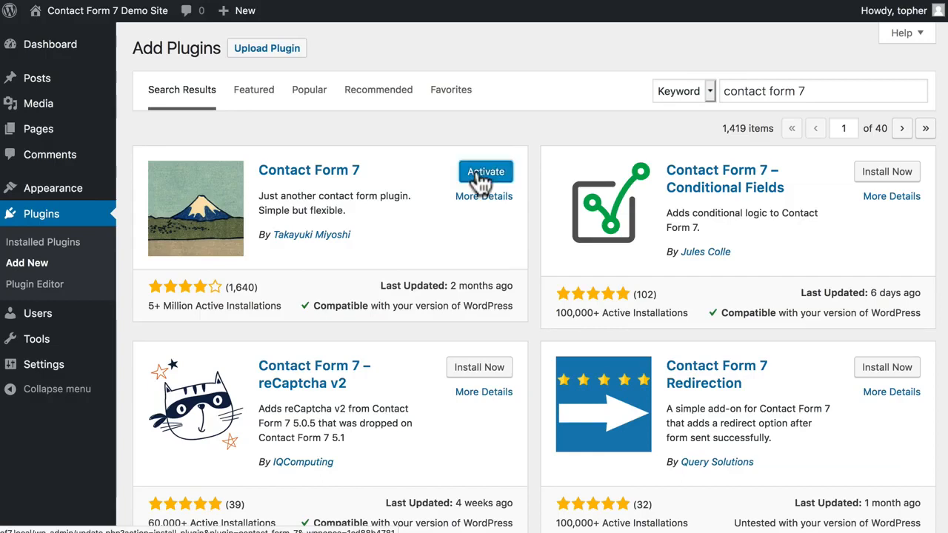
left_click(479, 173)
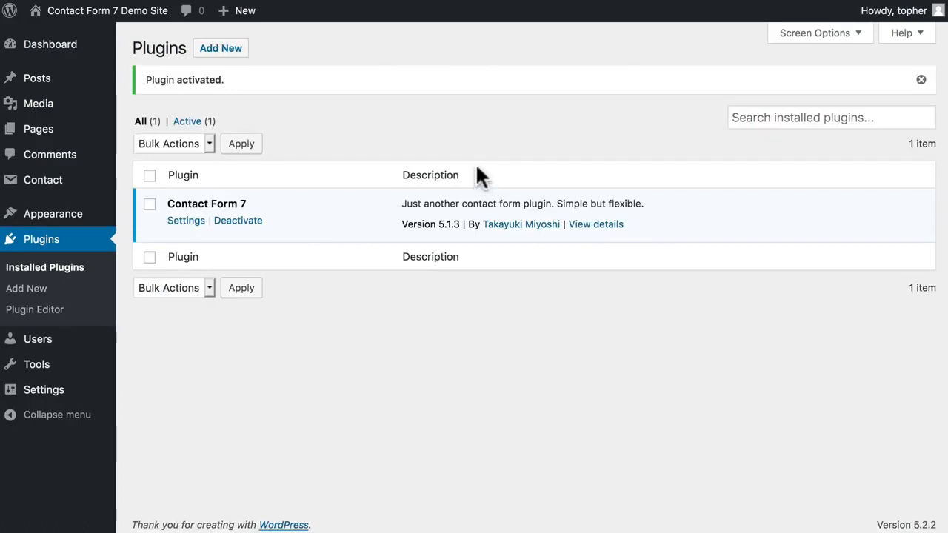
Step: Open the list of contact forms, dismiss its welcome notice, and open Contact form 1 for editing
mouse_move(66, 189)
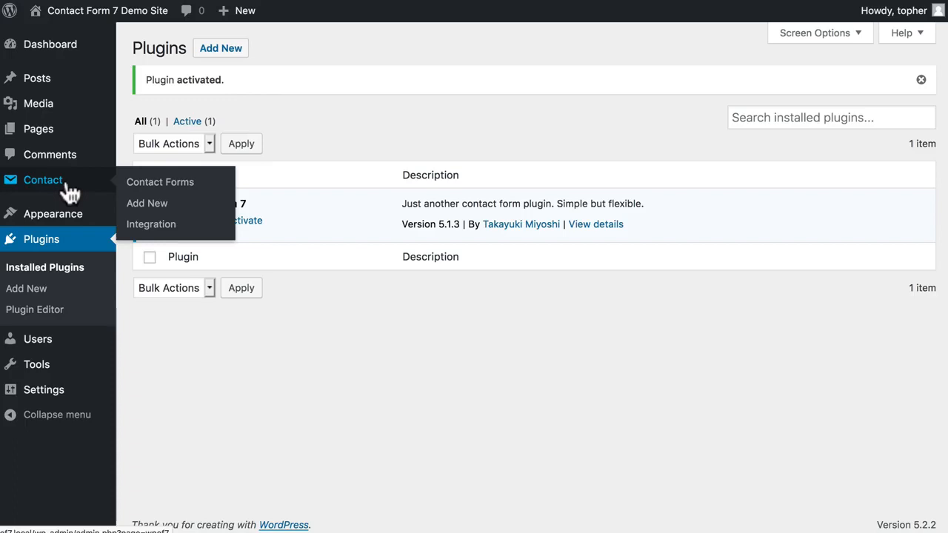
left_click(154, 191)
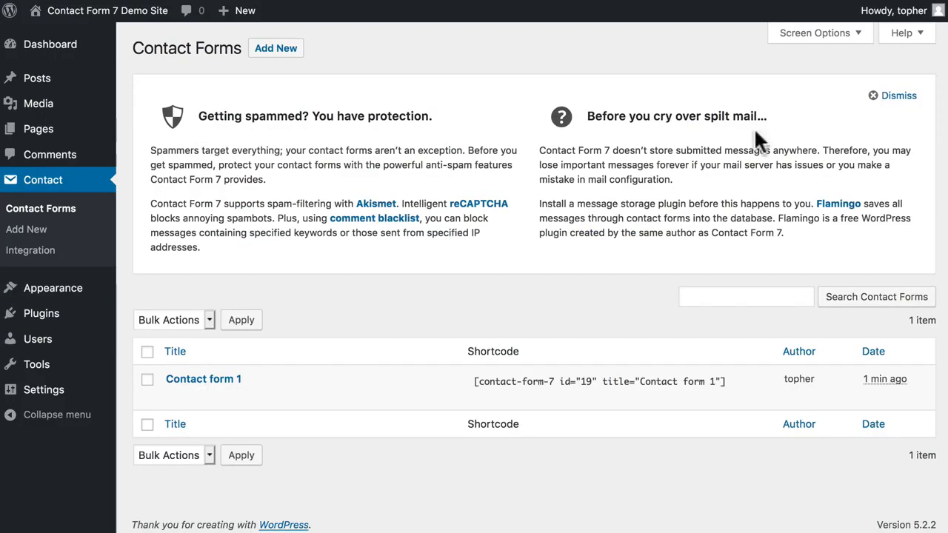
left_click(893, 96)
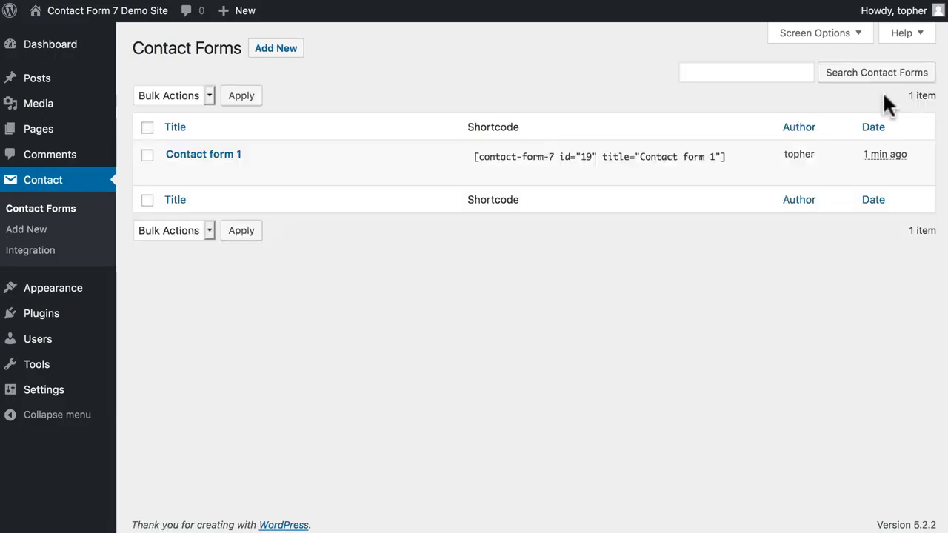
mouse_move(345, 158)
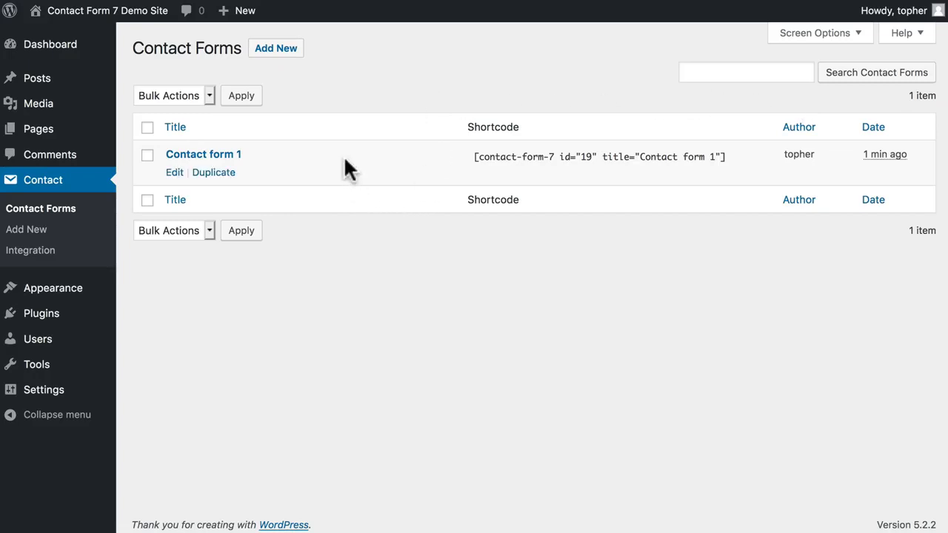
left_click(176, 174)
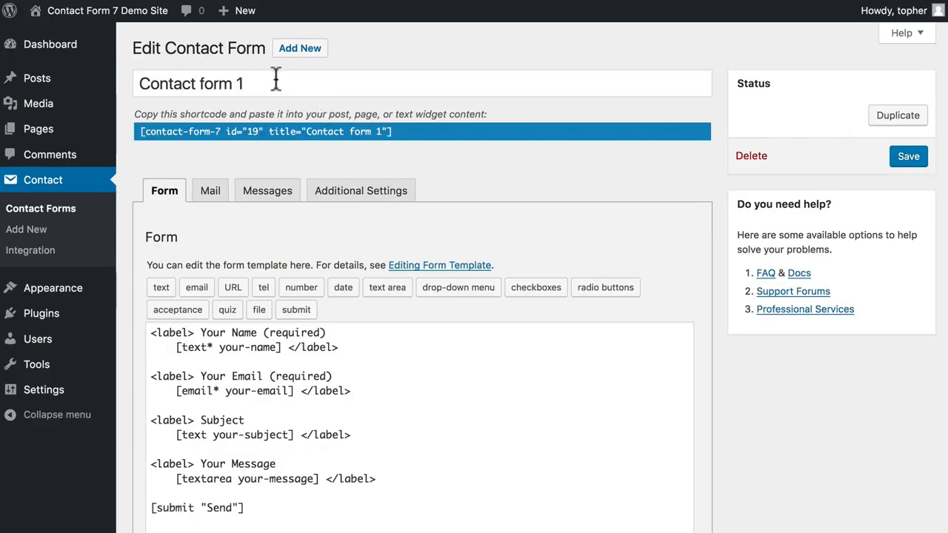
Step: Add a required telephone tag, tel-300, below the email field in the form template, wrapped in a "Your Email (required)" label
scroll(537, 203, "down", 3)
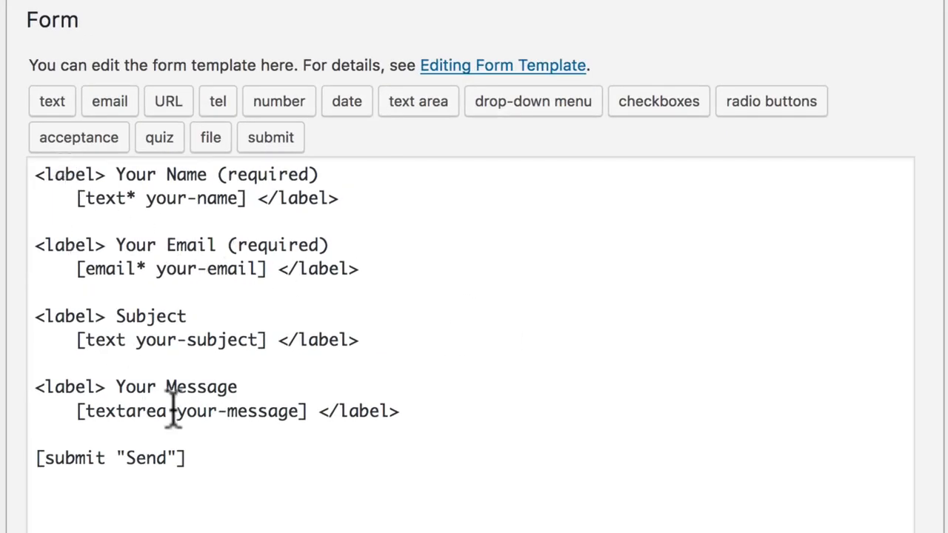
left_click_drag(106, 174, 29, 174)
triple_click(127, 174)
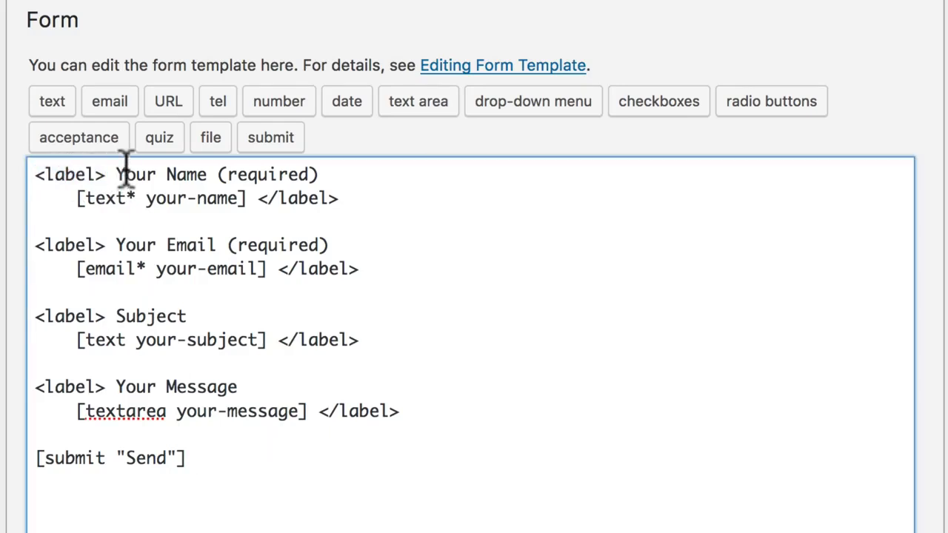
left_click(145, 176)
left_click(249, 199)
key("Return")
key("Return")
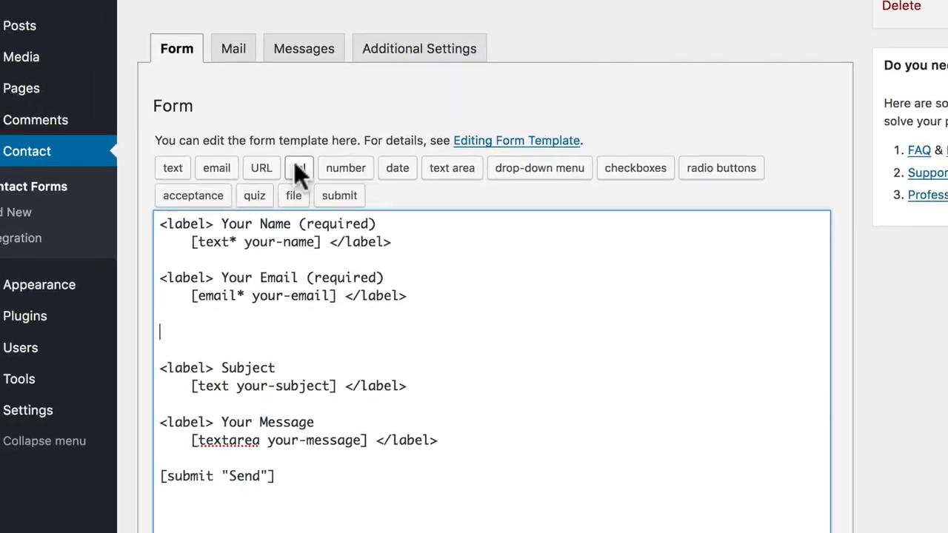
left_click(298, 168)
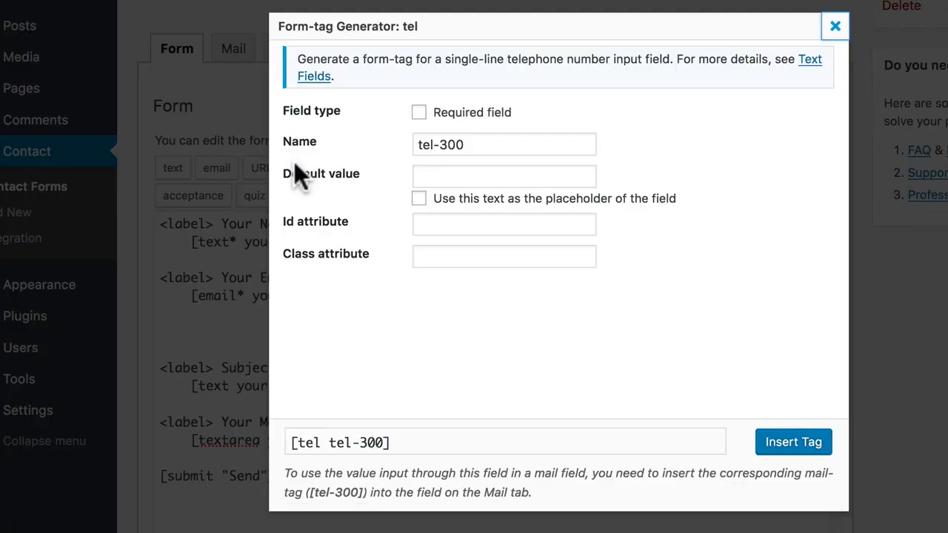
left_click(471, 127)
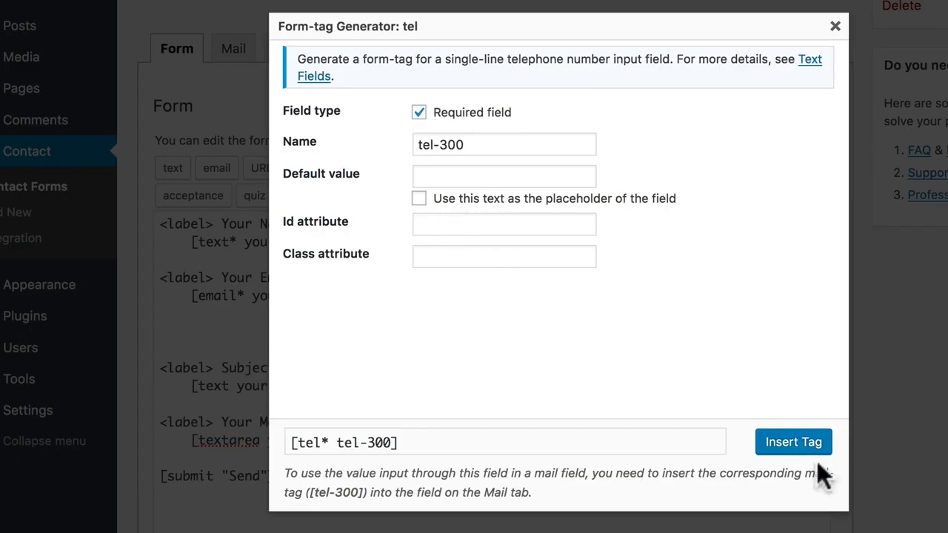
left_click(797, 448)
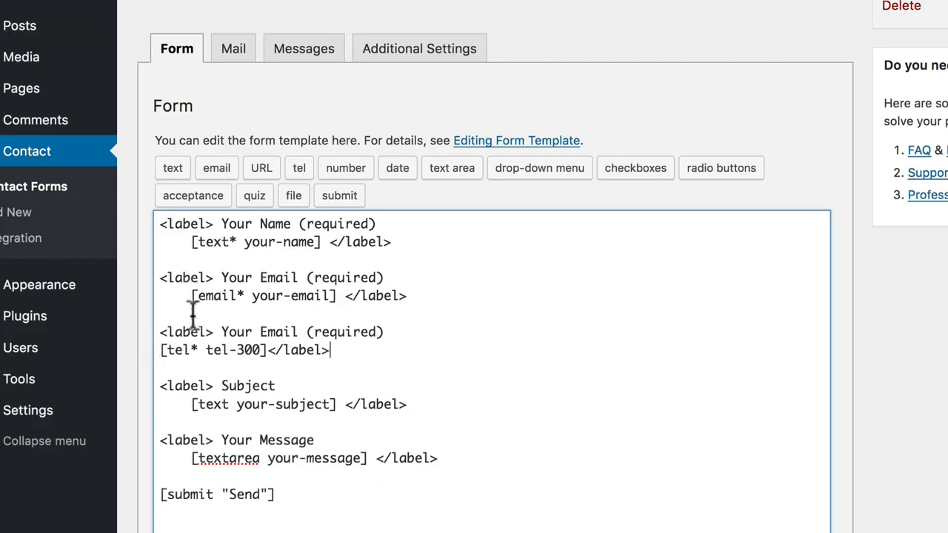
Step: Insert a space between the tel-300 tag and its closing label tag, and save the contact form
left_click(267, 351)
scroll(469, 360, "down", 3)
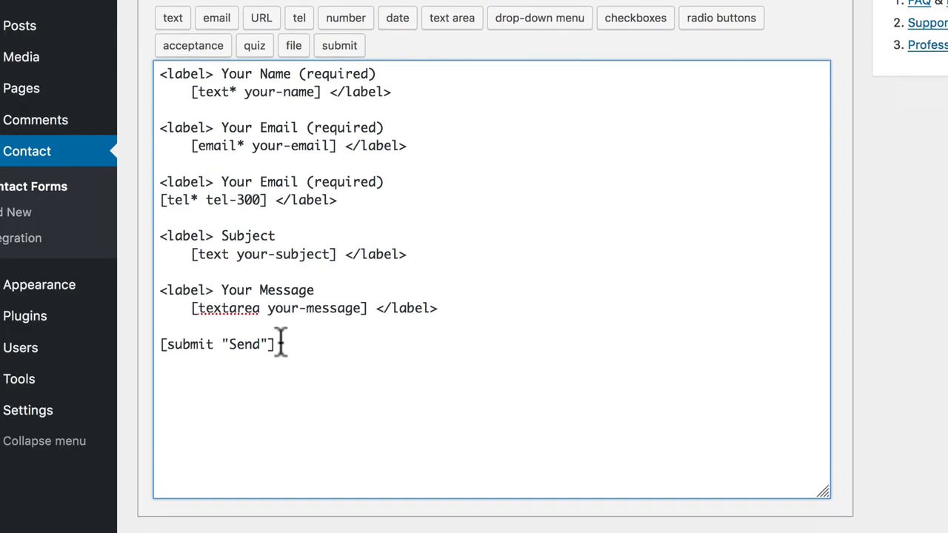
scroll(280, 342, "up", 2)
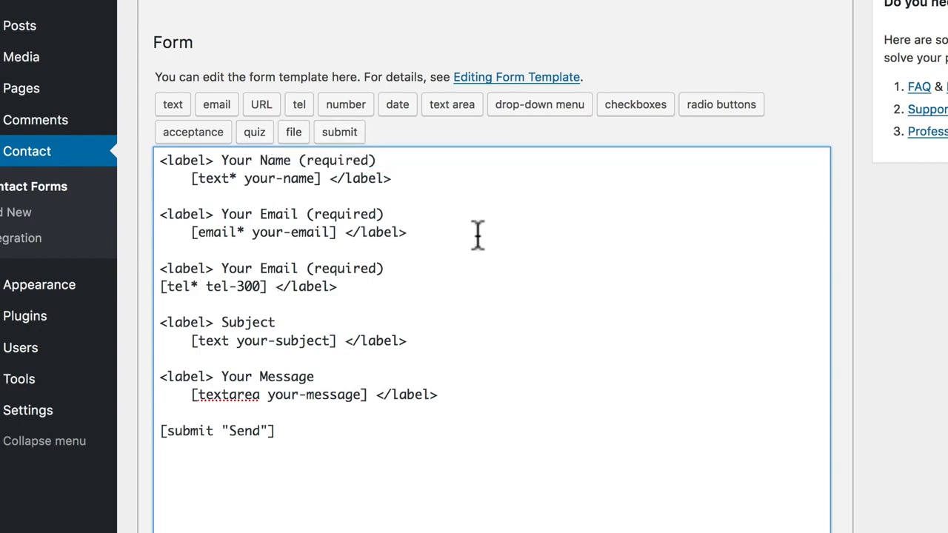
scroll(345, 264, "down", 3)
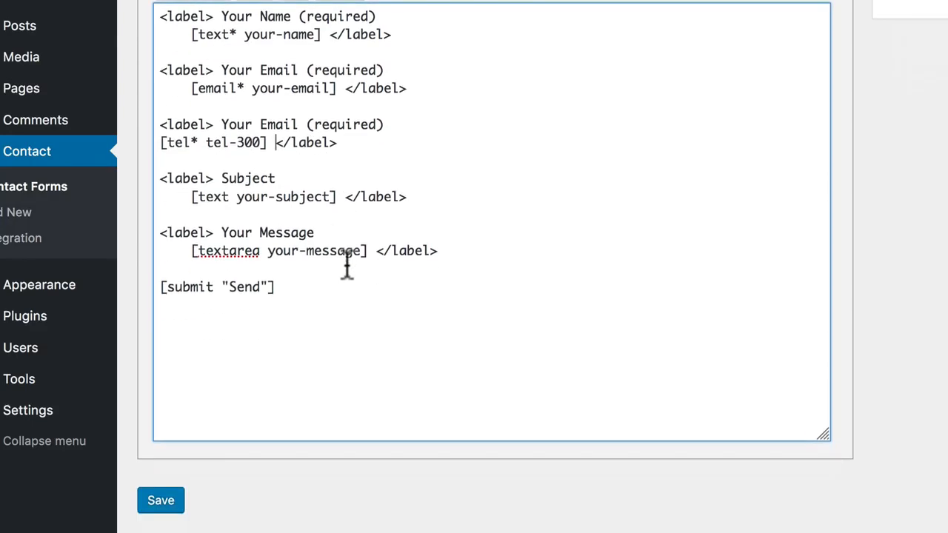
left_click(164, 501)
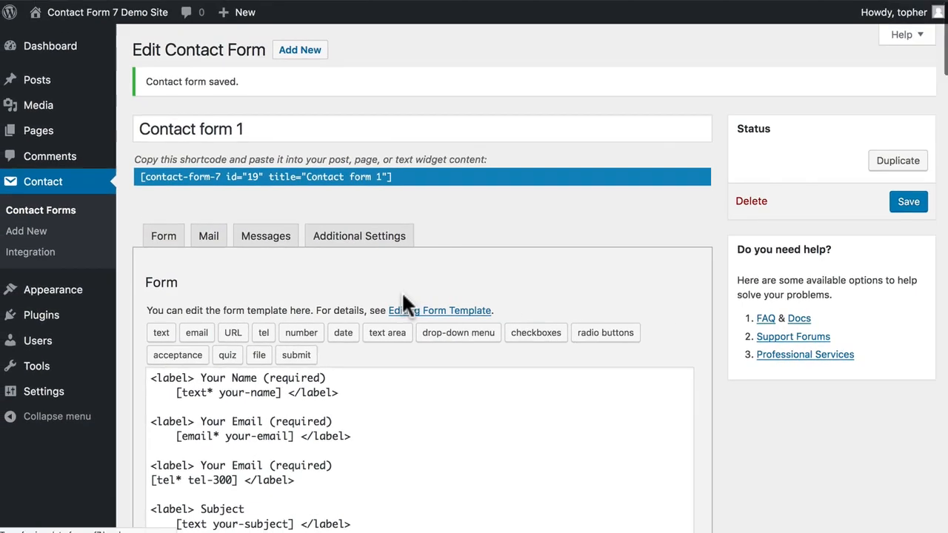
Step: Replace the sender name in the mail template's From field with [your-name]
scroll(313, 222, "down", 2)
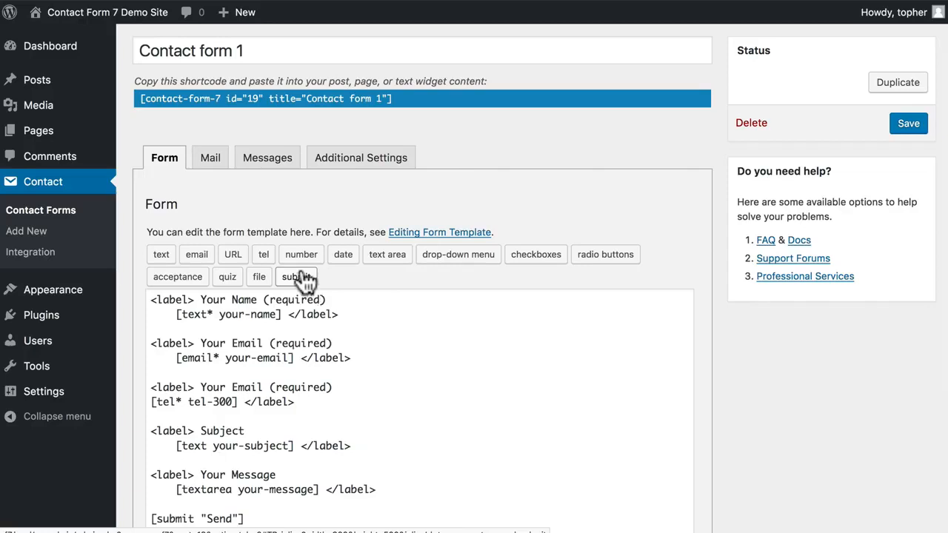
left_click(209, 158)
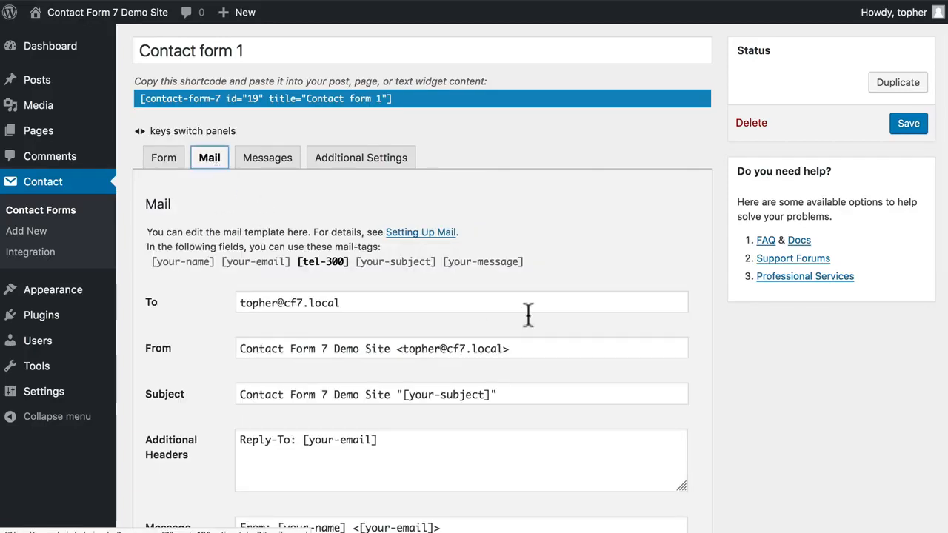
scroll(603, 317, "down", 1)
scroll(605, 320, "down", 3)
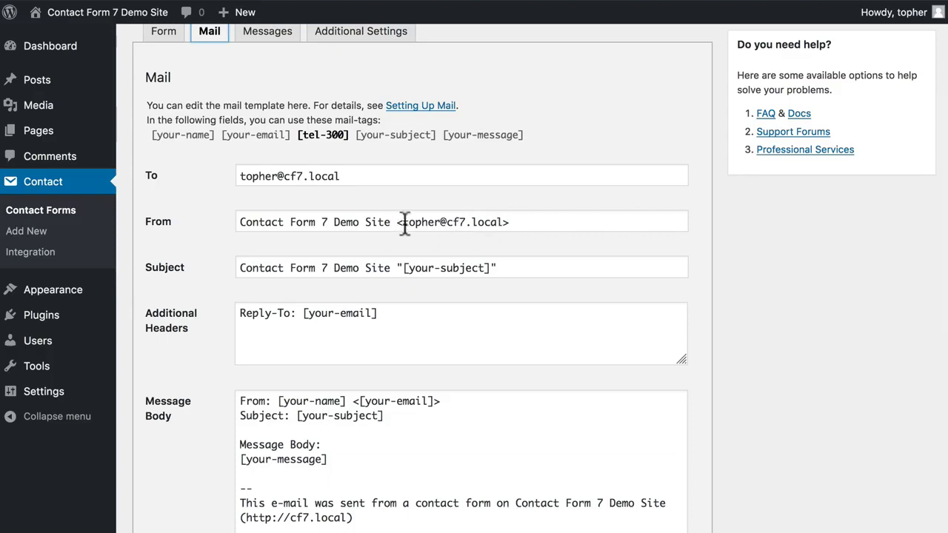
left_click(525, 222)
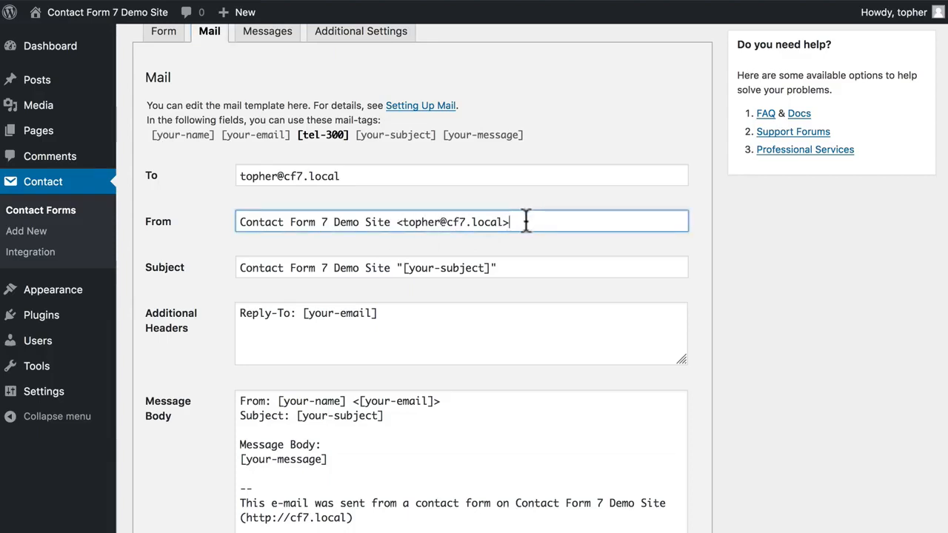
left_click_drag(391, 222, 237, 220)
key("BackSpace")
type("[your-name]")
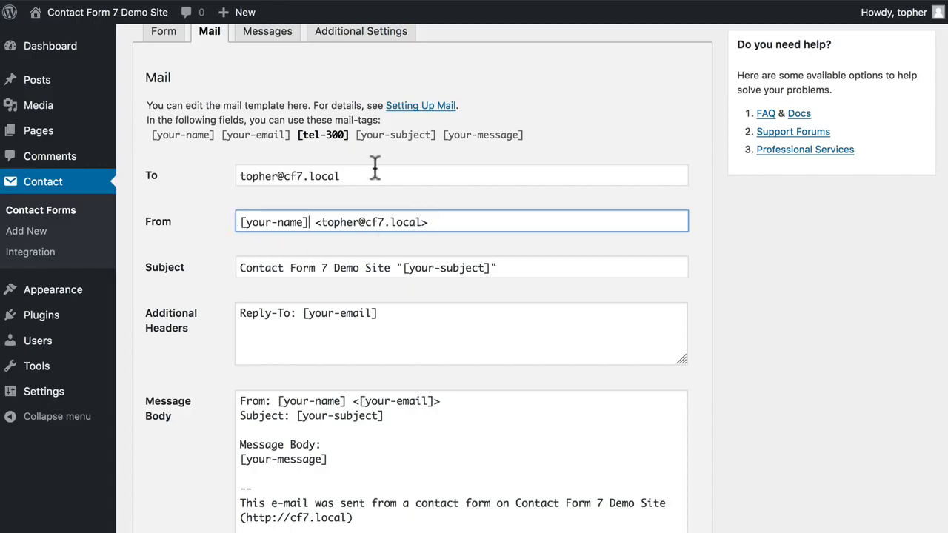
Step: Replace the sender address in the From field with the copied [your-email] mail-tag, keeping the angle brackets
left_click(276, 136)
key("ctrl+c")
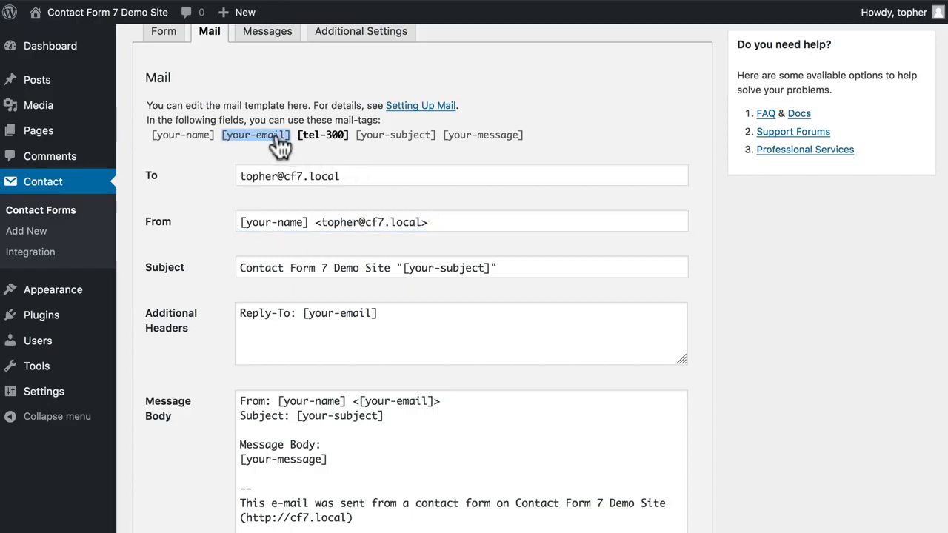
left_click(428, 222)
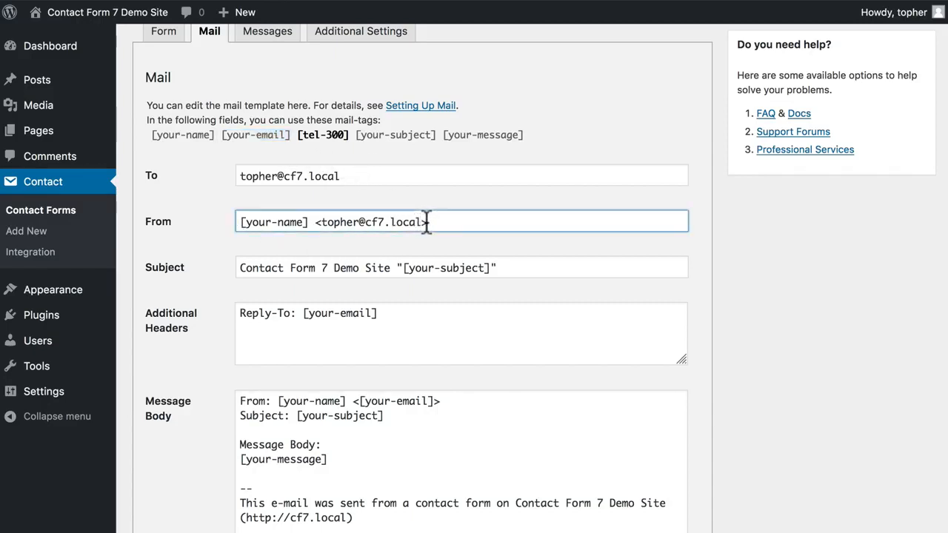
left_click_drag(422, 222, 320, 222)
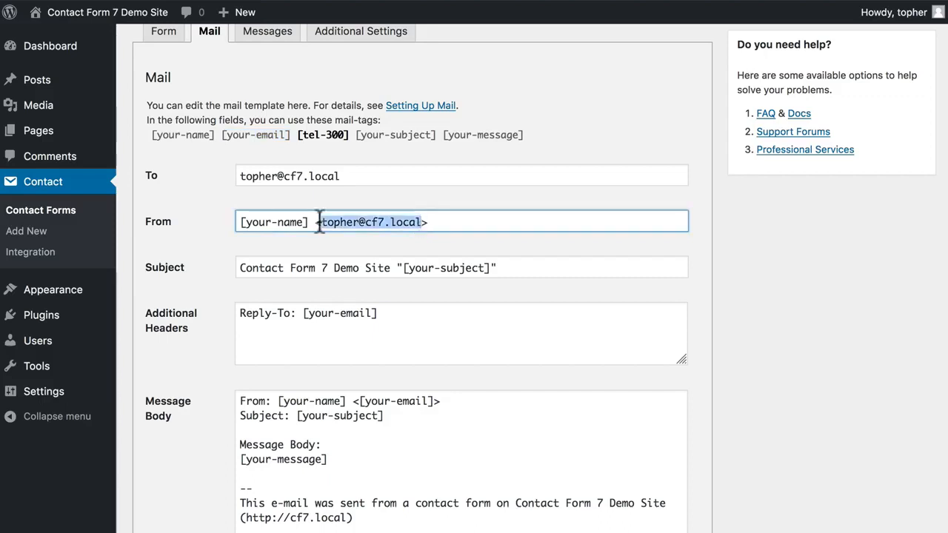
key("ctrl+v")
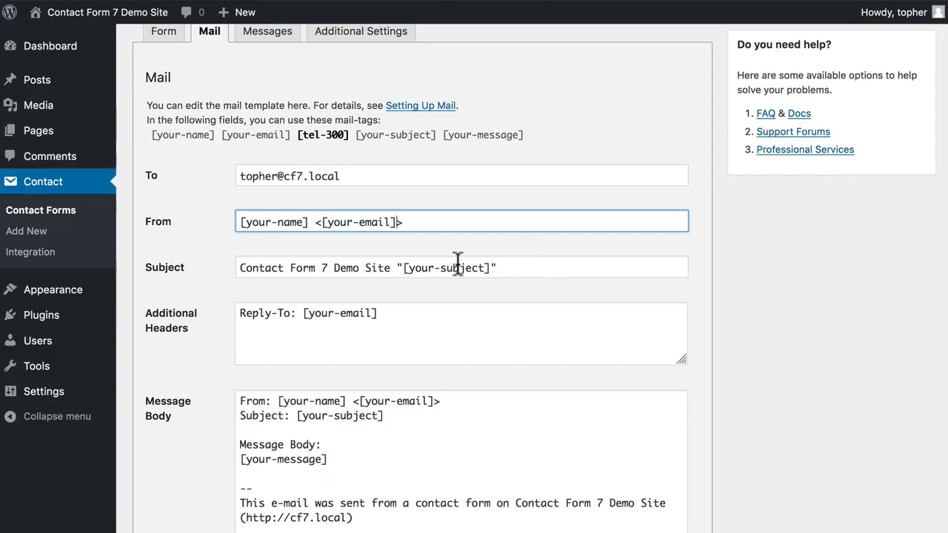
Step: Reduce the mail template's Subject to [your-subject] by removing the site name and both quotation marks
left_click(401, 268)
left_click_drag(400, 268, 200, 250)
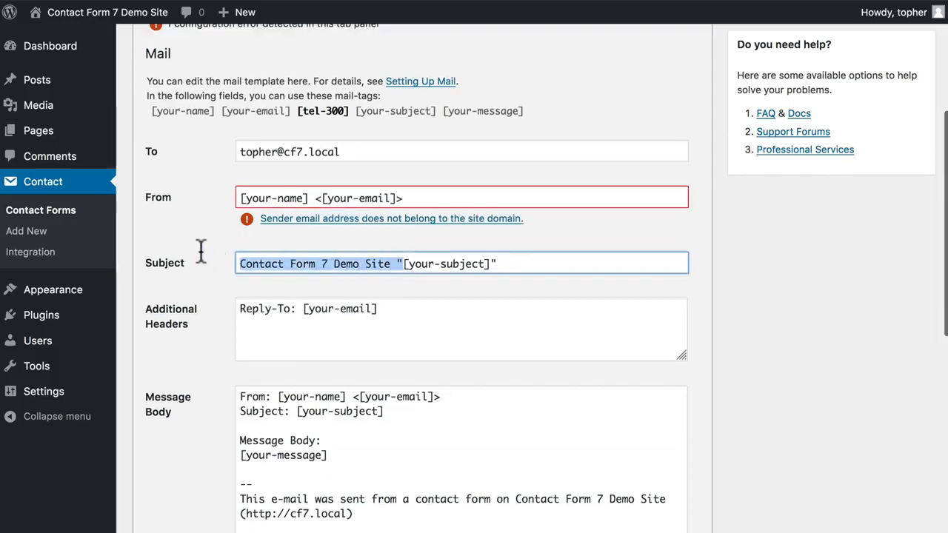
key("BackSpace")
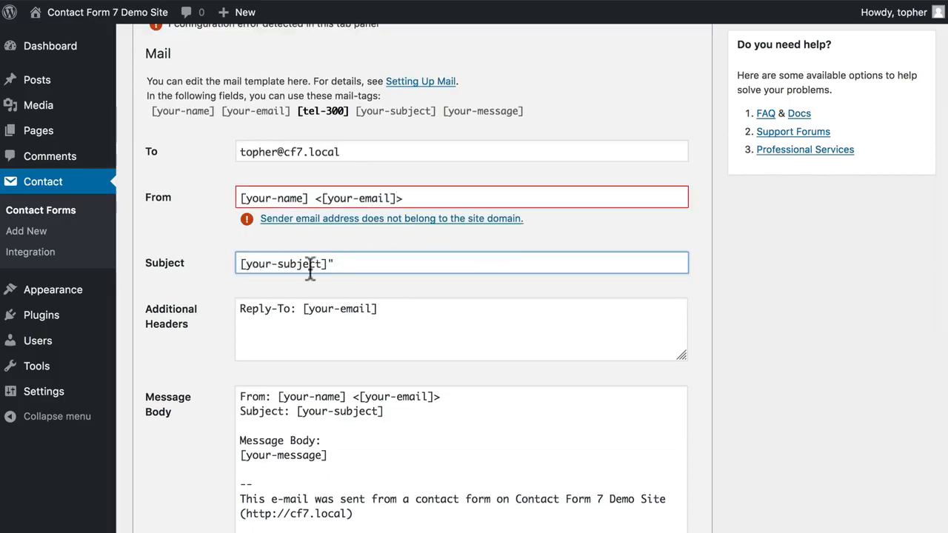
left_click(363, 264)
key("BackSpace")
left_click(370, 245)
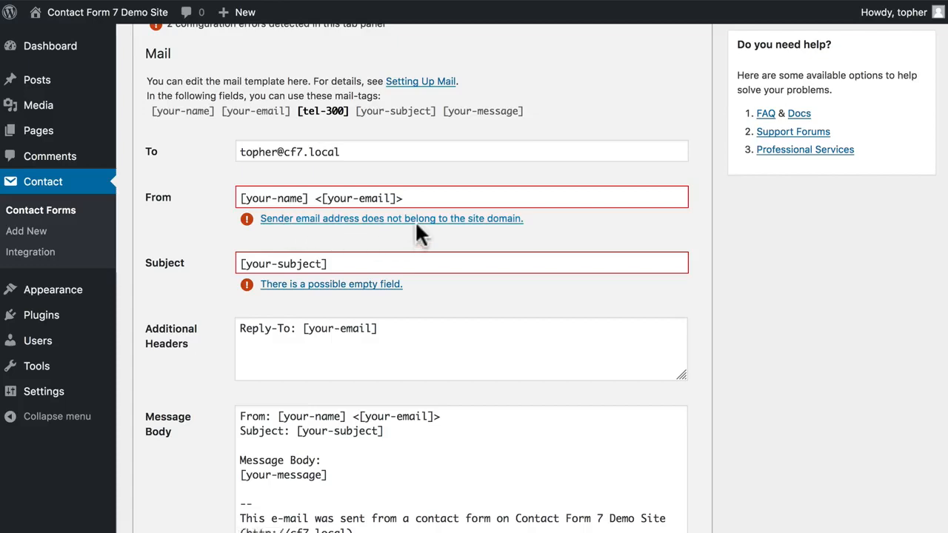
Step: Examine the mail template's additional headers, message body mail-tags and file attachments, and check the Mail (2) template by enabling and disabling it
left_click(391, 341)
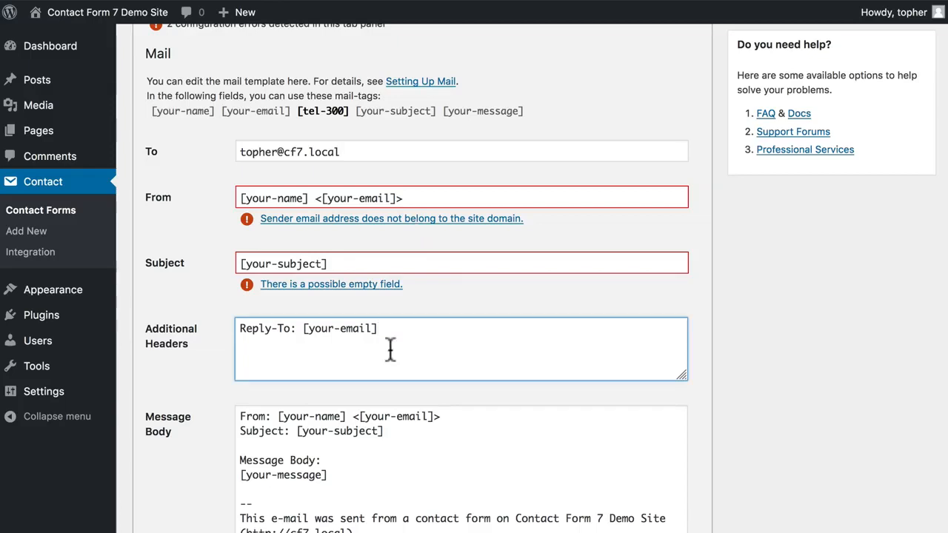
scroll(391, 350, "down", 5)
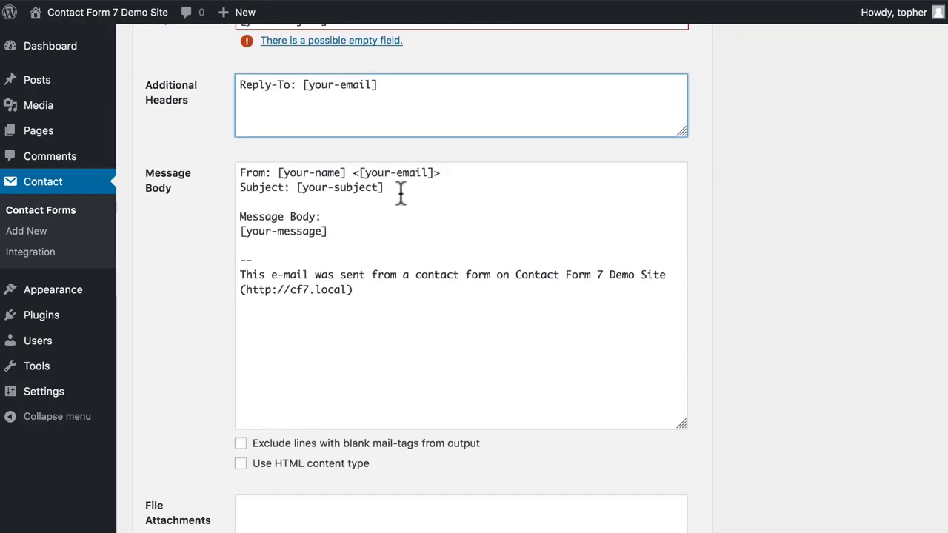
left_click_drag(398, 186, 274, 164)
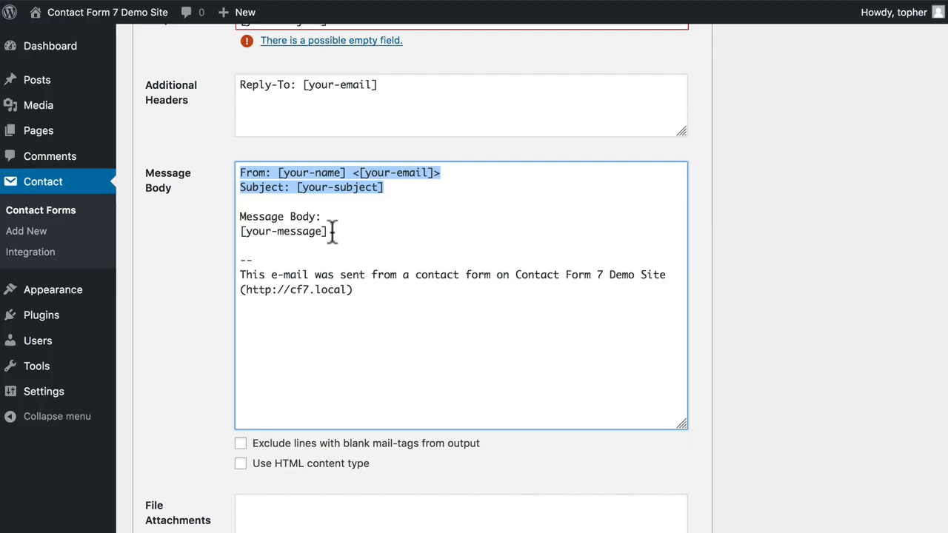
left_click_drag(332, 231, 241, 231)
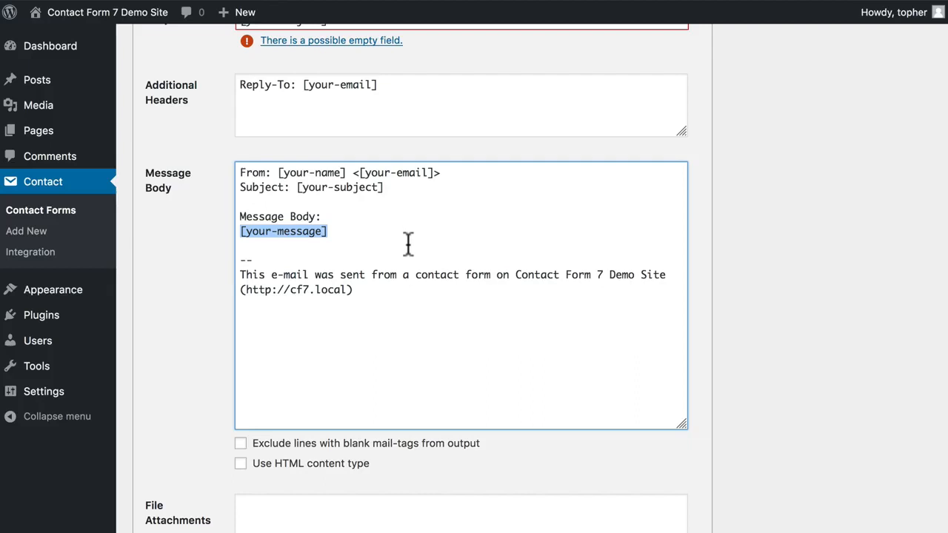
left_click(372, 289)
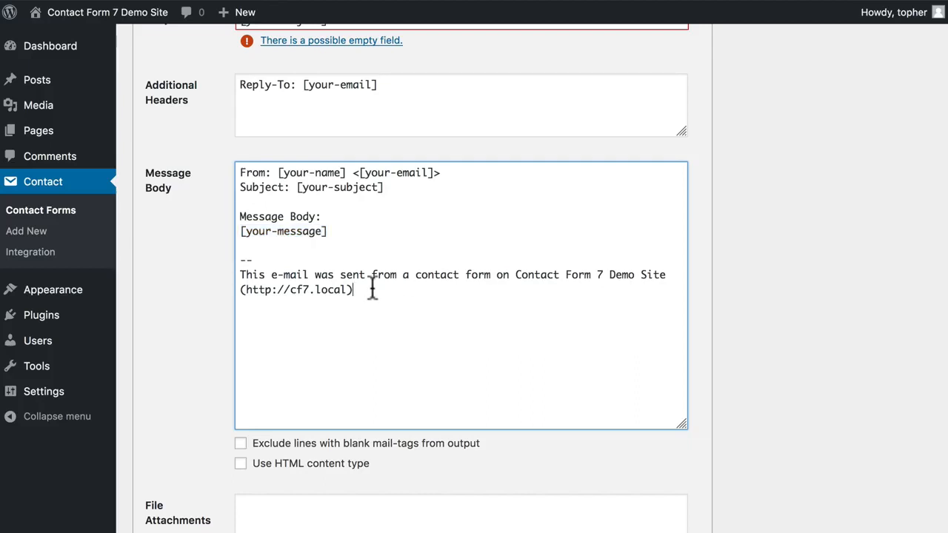
scroll(372, 289, "down", 5)
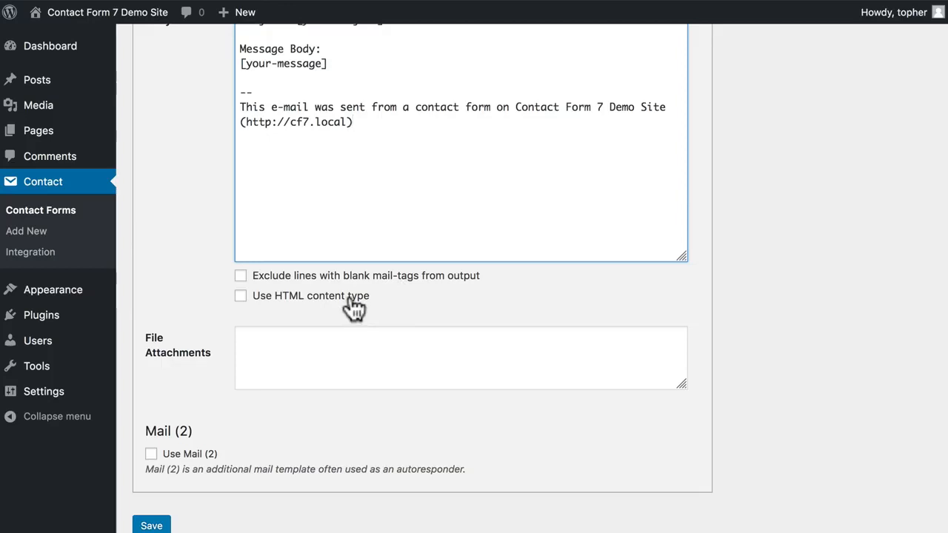
left_click(326, 351)
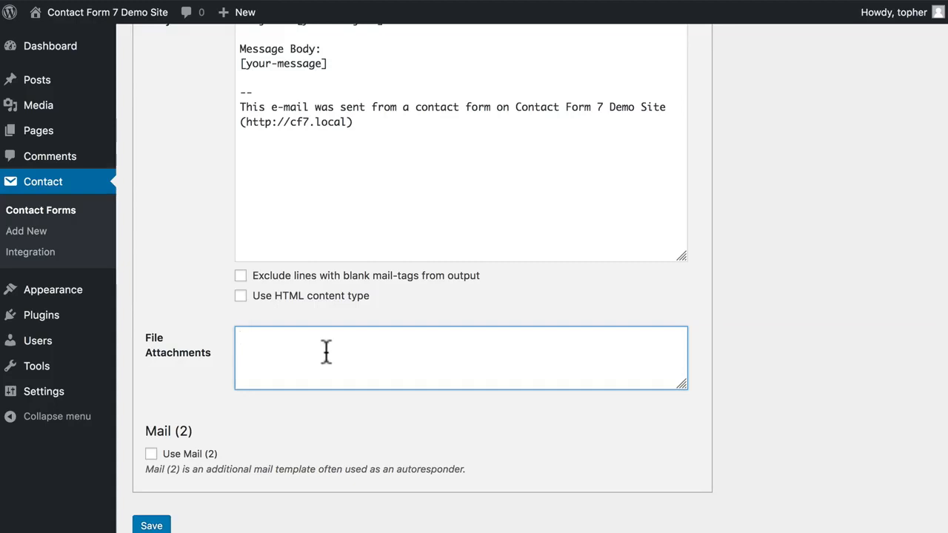
scroll(326, 351, "down", 2)
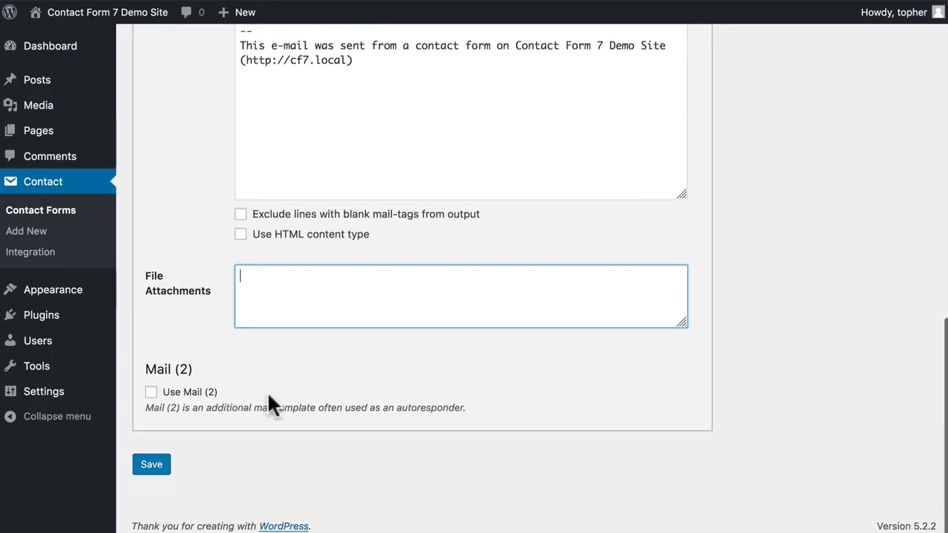
left_click(185, 400)
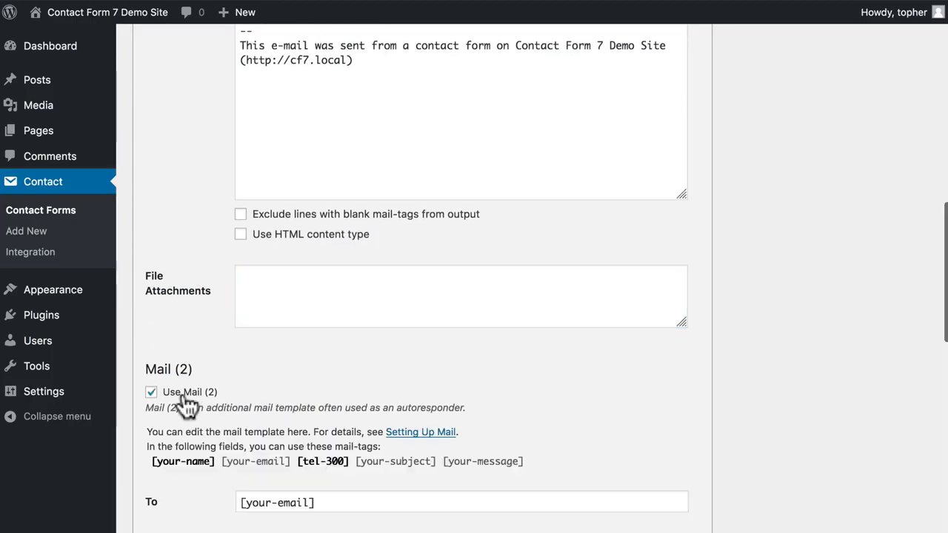
left_click(185, 400)
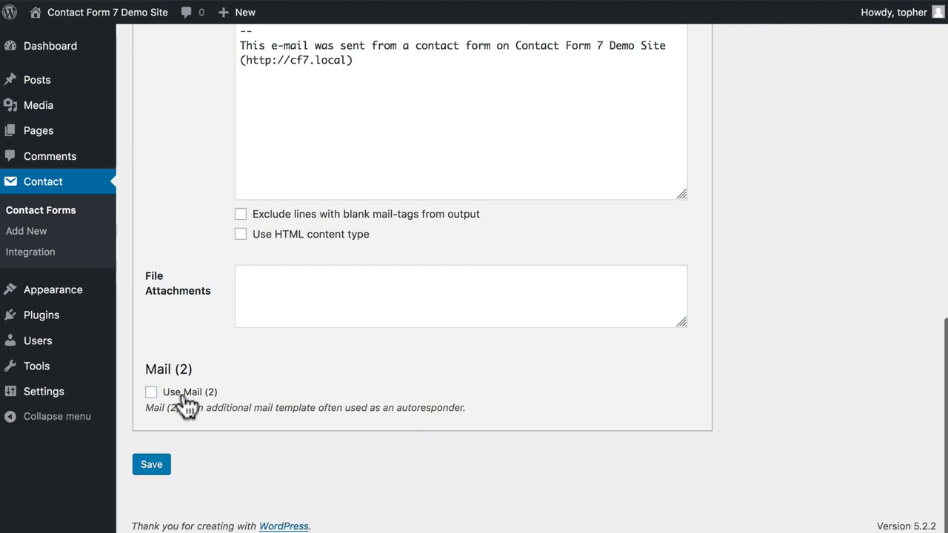
Step: Save the contact form with its edited mail template
scroll(292, 297, "up", 10)
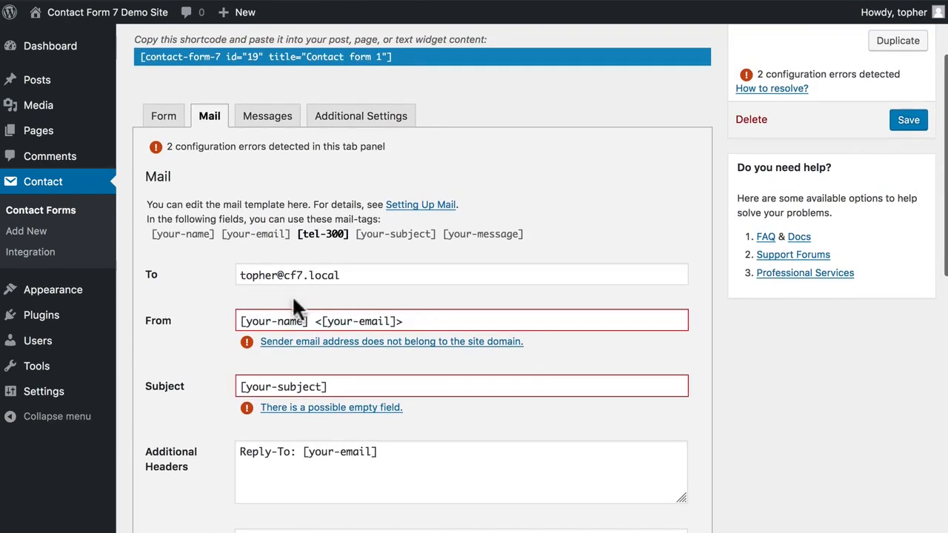
scroll(294, 296, "down", 10)
left_click(151, 468)
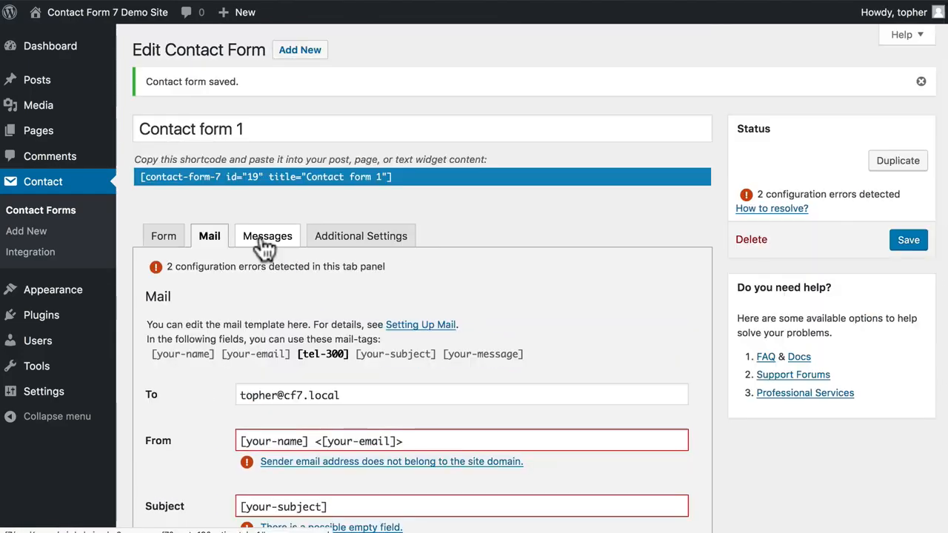
Step: Review the form's response messages, from successful sending through to the invalid telephone number message
left_click(264, 247)
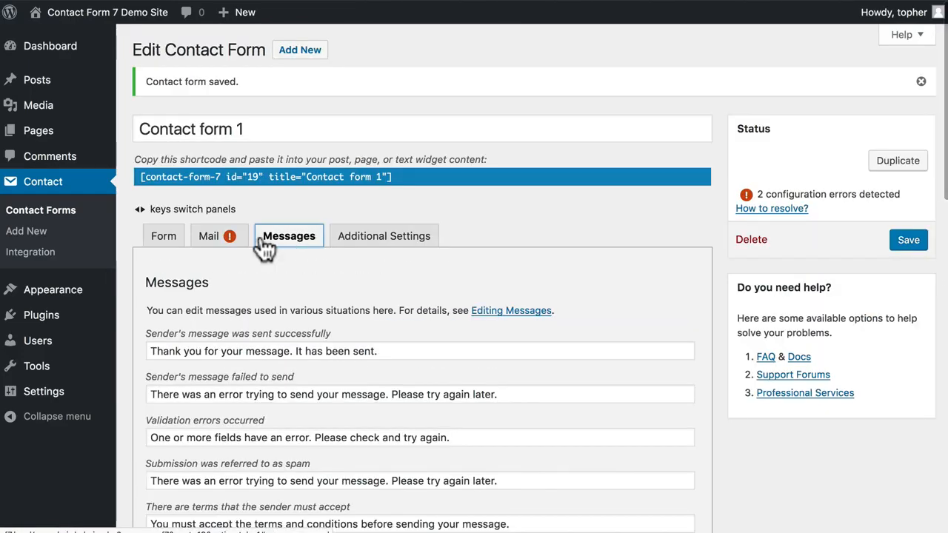
scroll(643, 302, "down", 3)
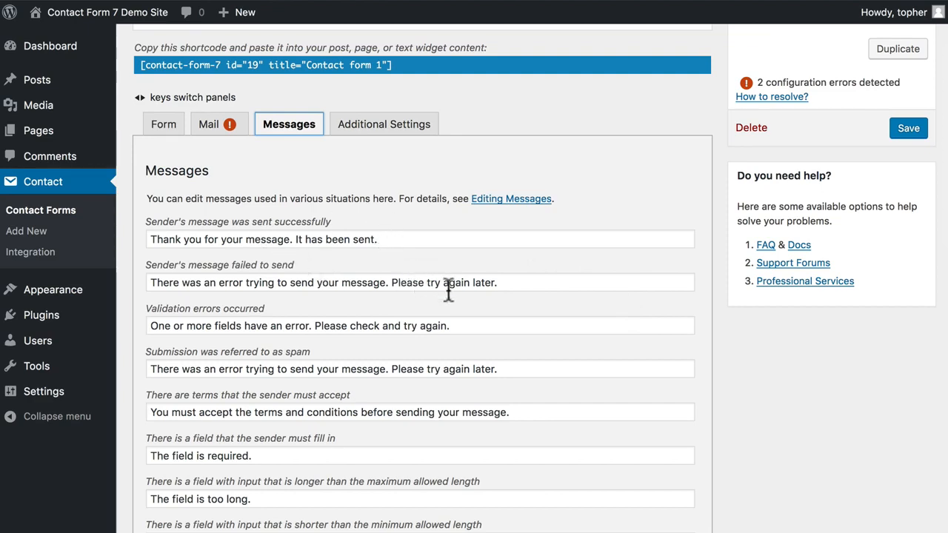
scroll(448, 291, "down", 10)
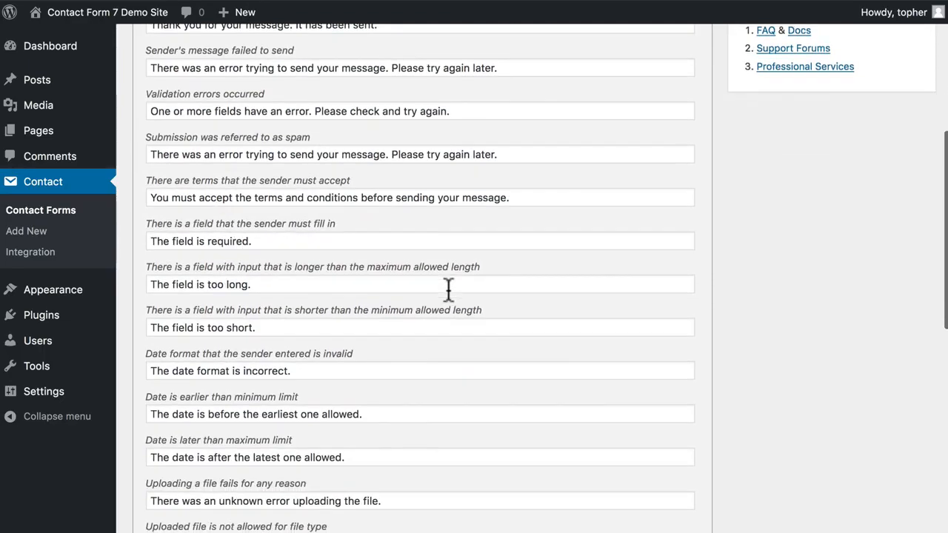
scroll(448, 291, "down", 7)
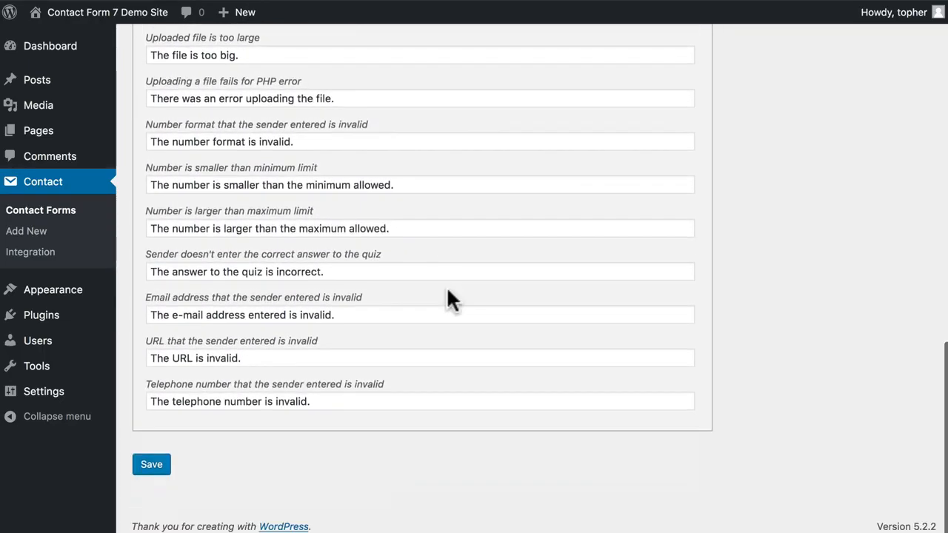
scroll(448, 291, "up", 17)
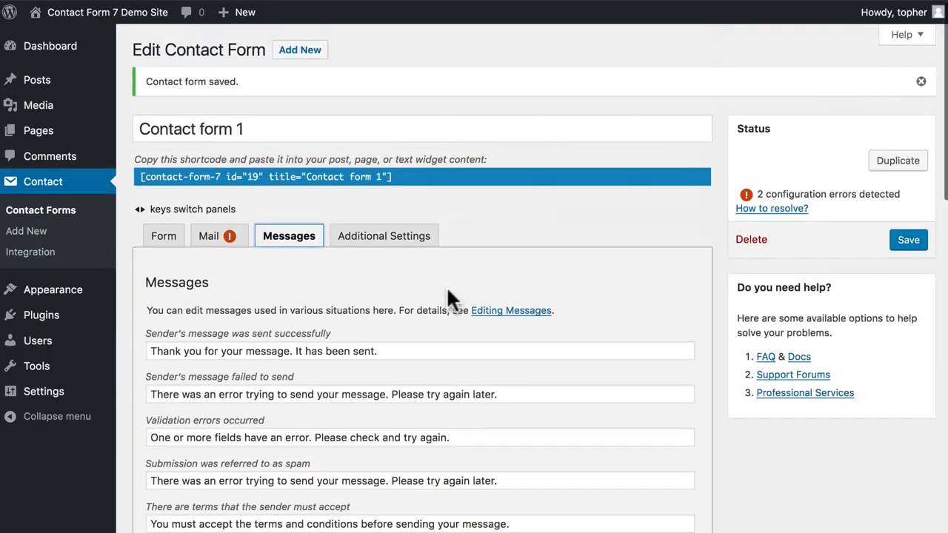
Step: Examine the form's Additional Settings and read the linked documentation on subscribers-only mode, demo mode and skip mail
left_click(401, 245)
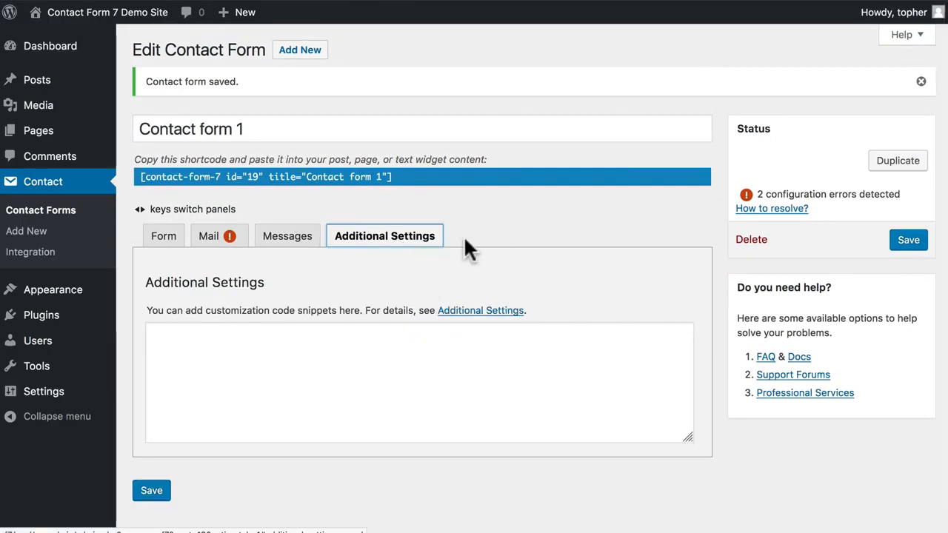
left_click(474, 310)
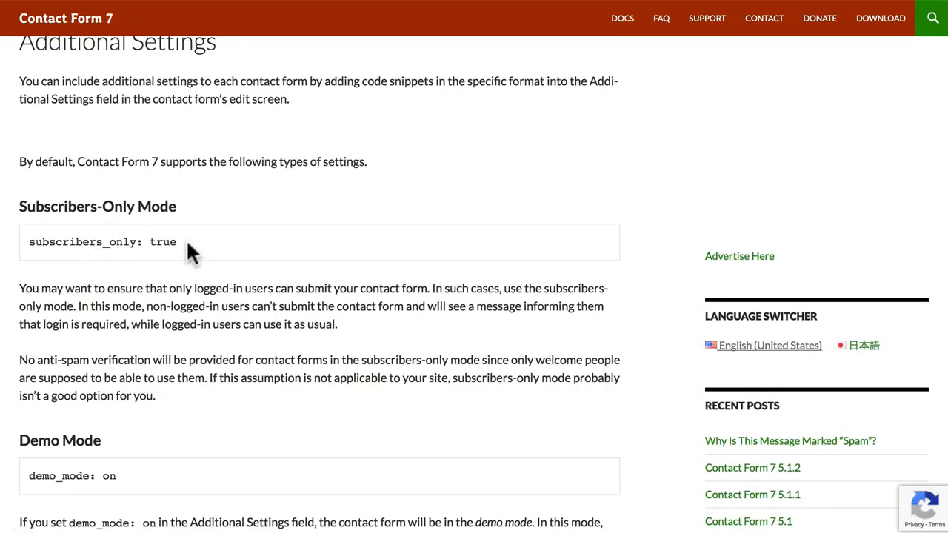
scroll(186, 248, "down", 4)
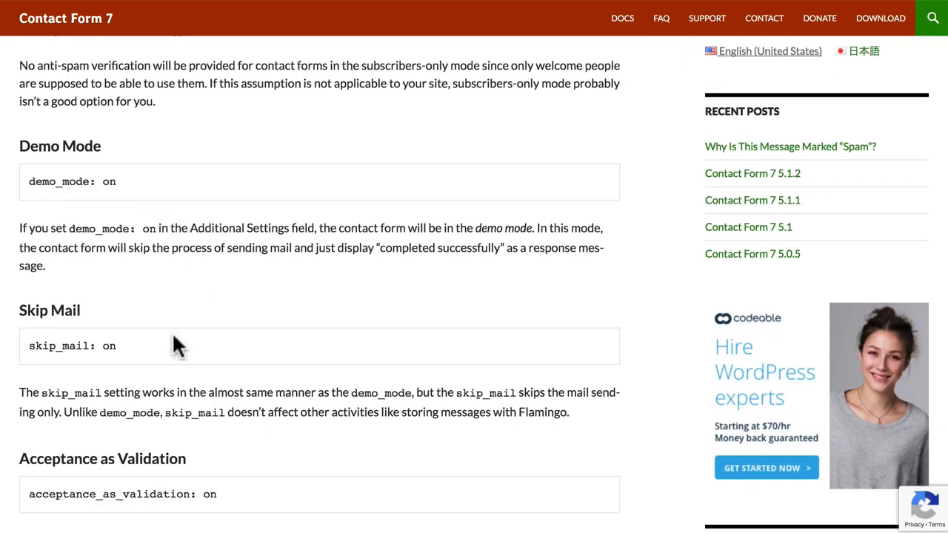
scroll(167, 342, "down", 1)
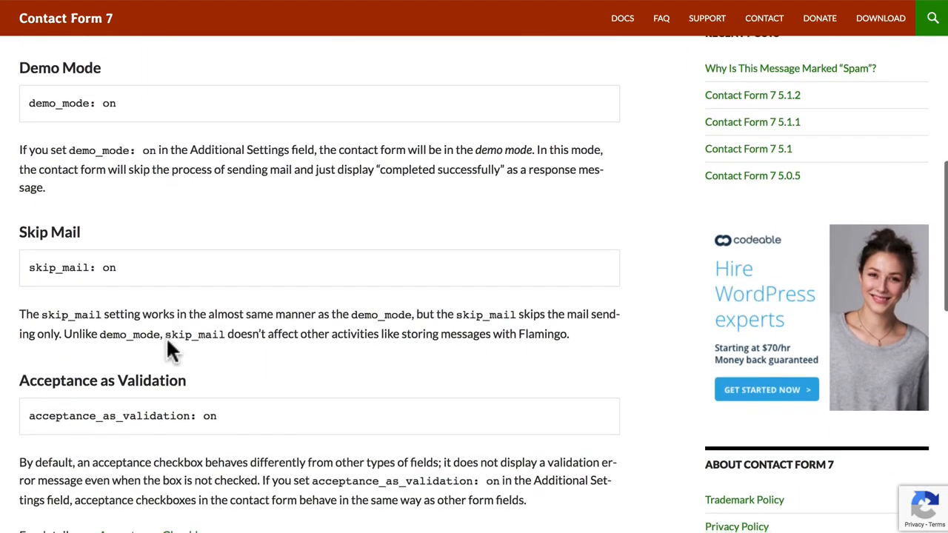
scroll(264, 250, "up", 1)
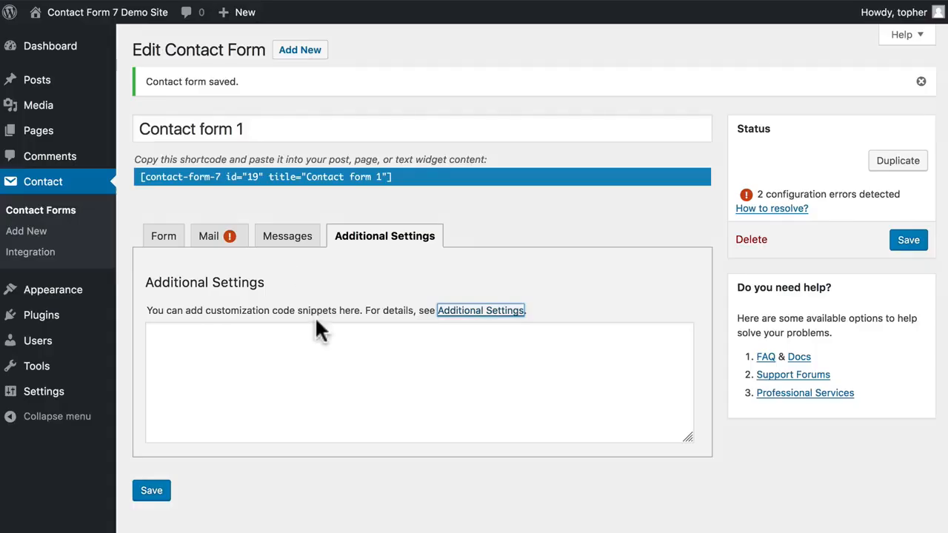
left_click(273, 340)
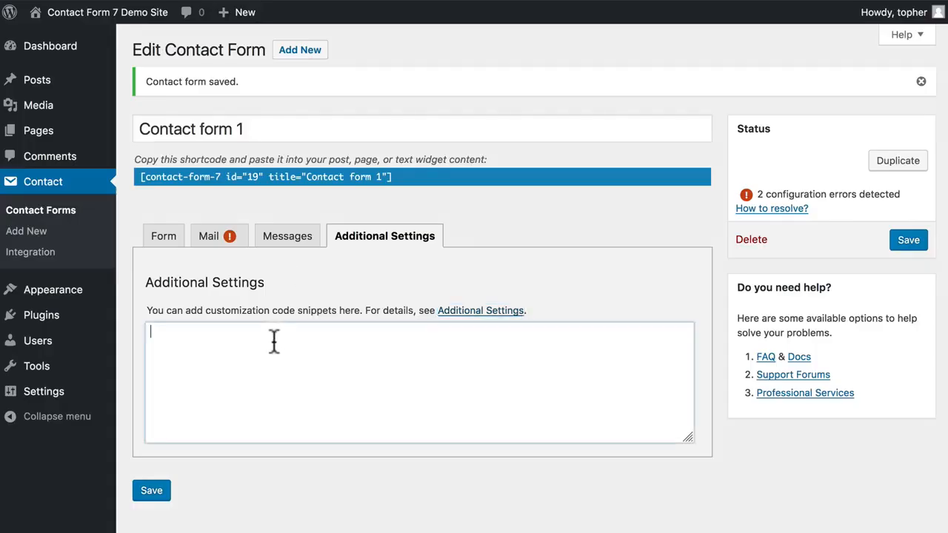
Step: Insert the shortcode [contact-form-7 id="19" title="Contact form 1"] into the body of the Contact page and update the page
left_click(460, 201)
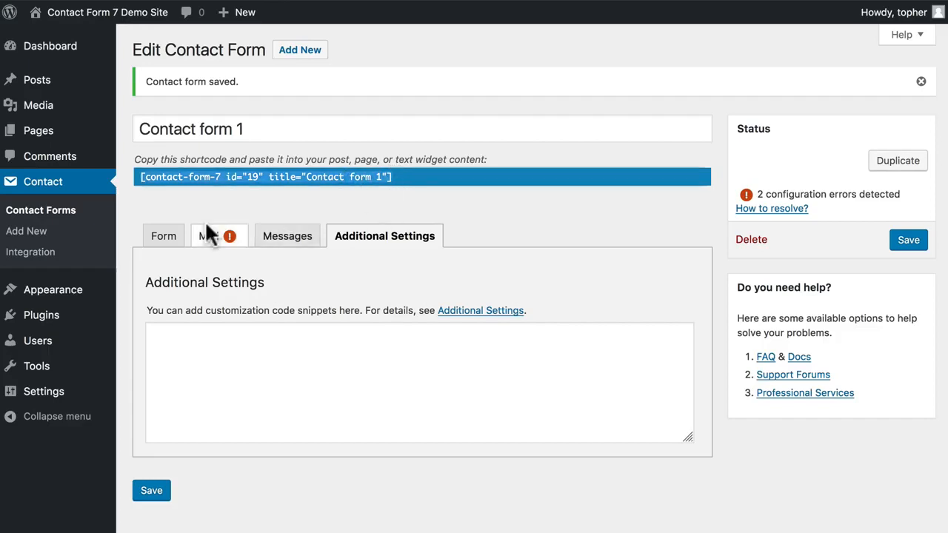
left_click(59, 215)
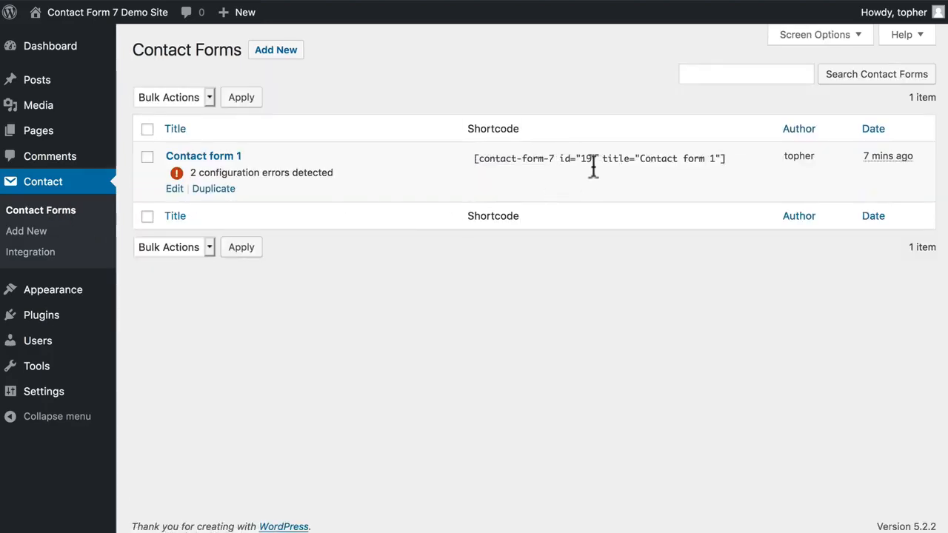
mouse_move(34, 133)
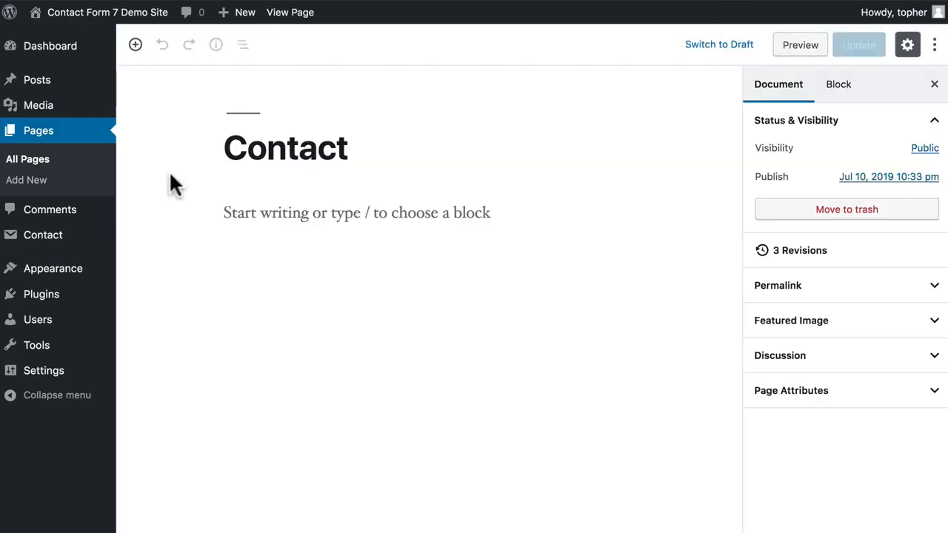
left_click(347, 209)
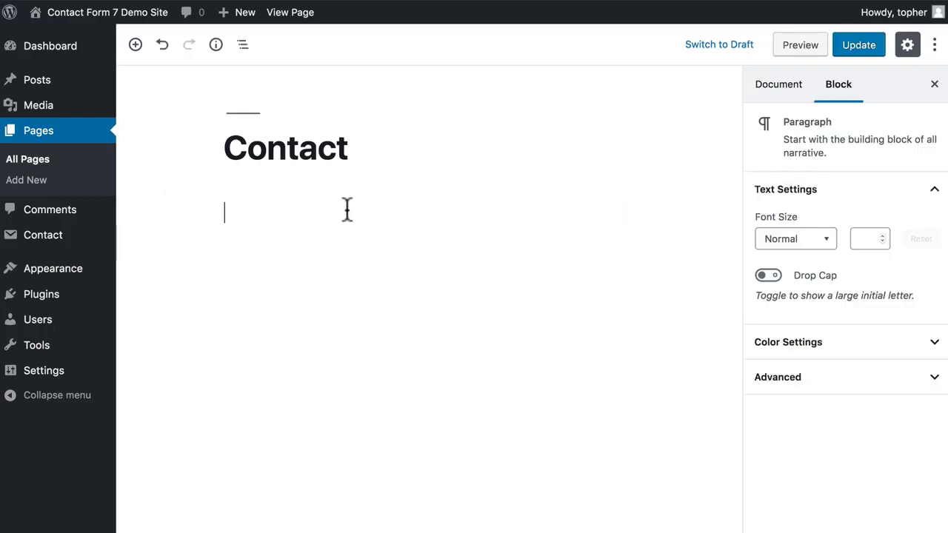
type("[contact-form-7 id=\"19\" title=\"Contact form 1\"]")
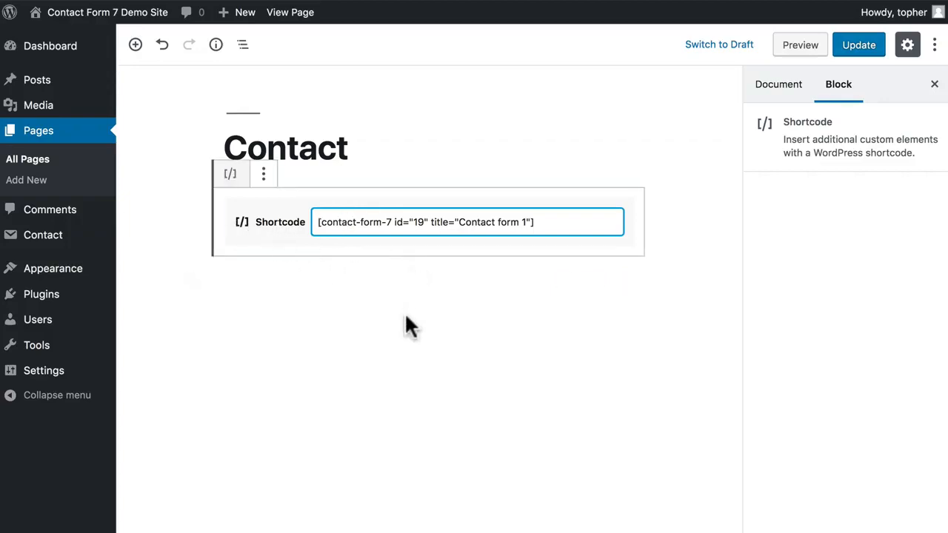
left_click(853, 46)
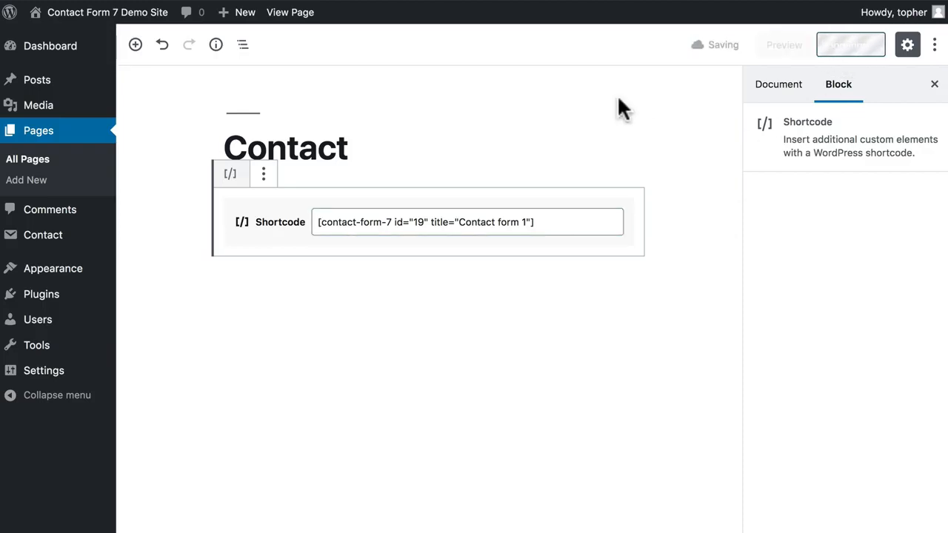
Step: View the site's public Contact page and check the labels and fields of the embedded form
left_click(65, 8)
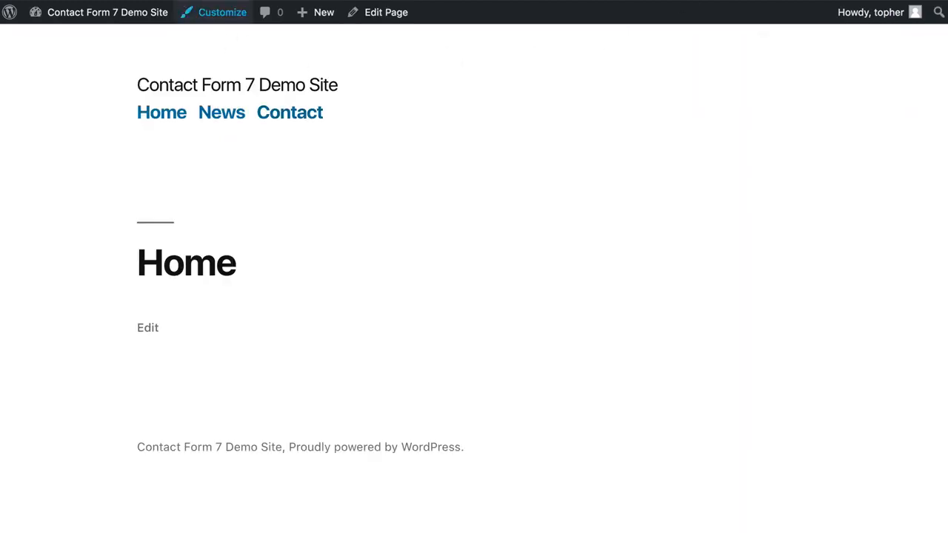
left_click(301, 113)
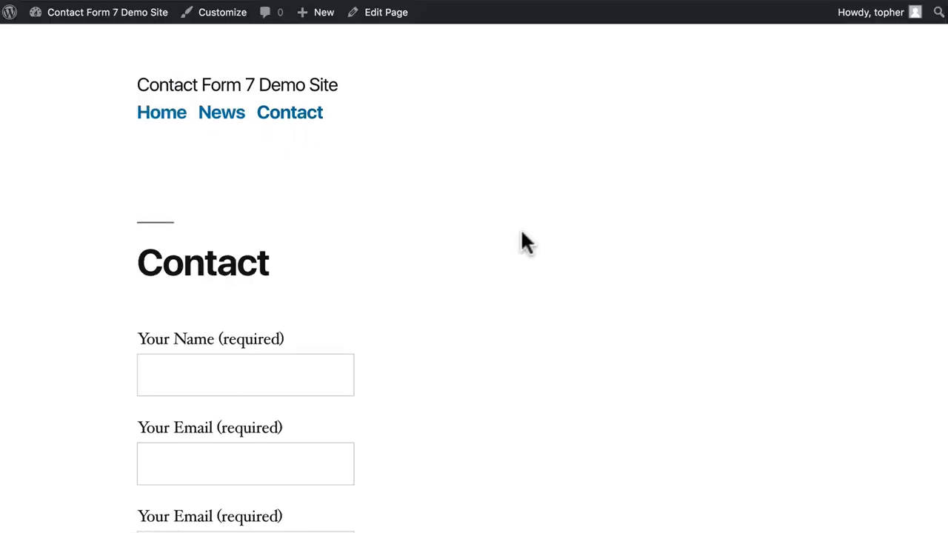
scroll(535, 280, "down", 3)
scroll(538, 281, "down", 2)
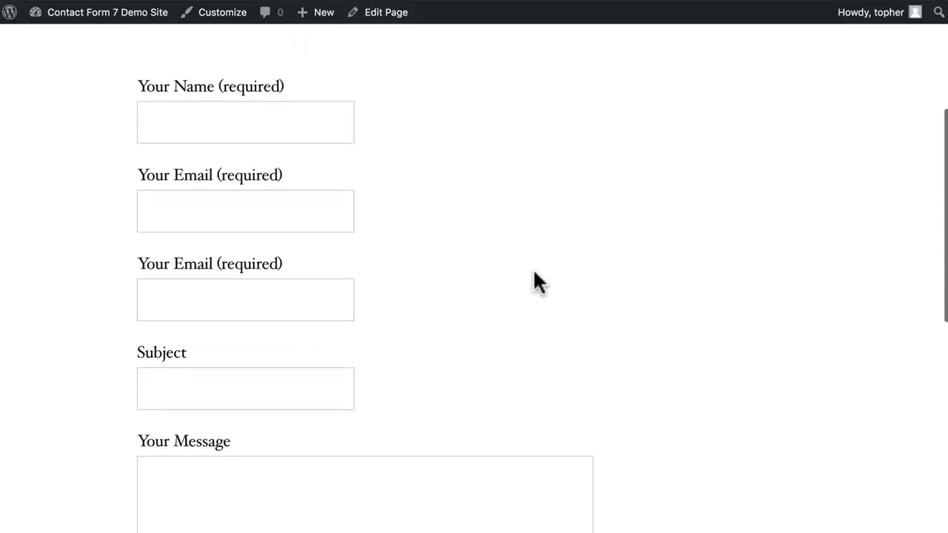
scroll(533, 281, "up", 1)
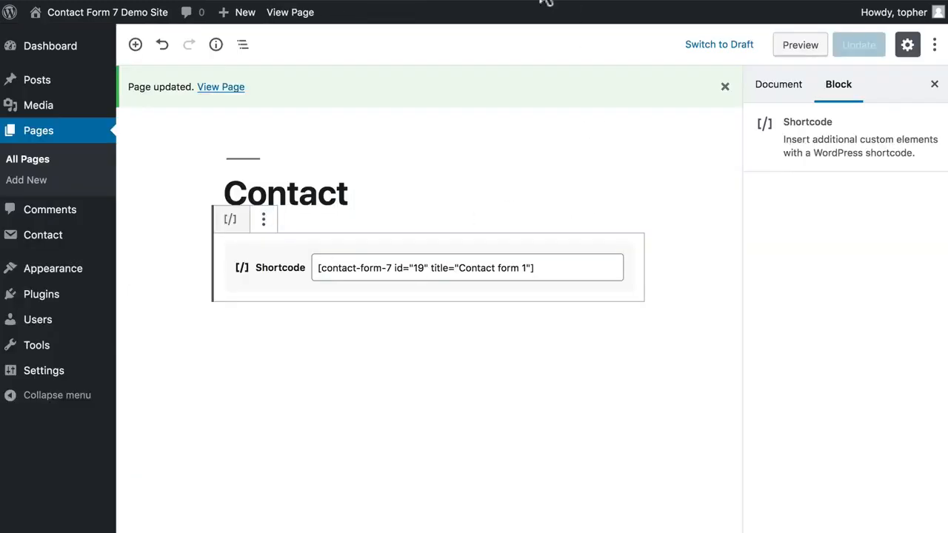
Step: In Contact form 1, change the telephone field's label to "Your Phone Number (required)" and save the form
mouse_move(46, 239)
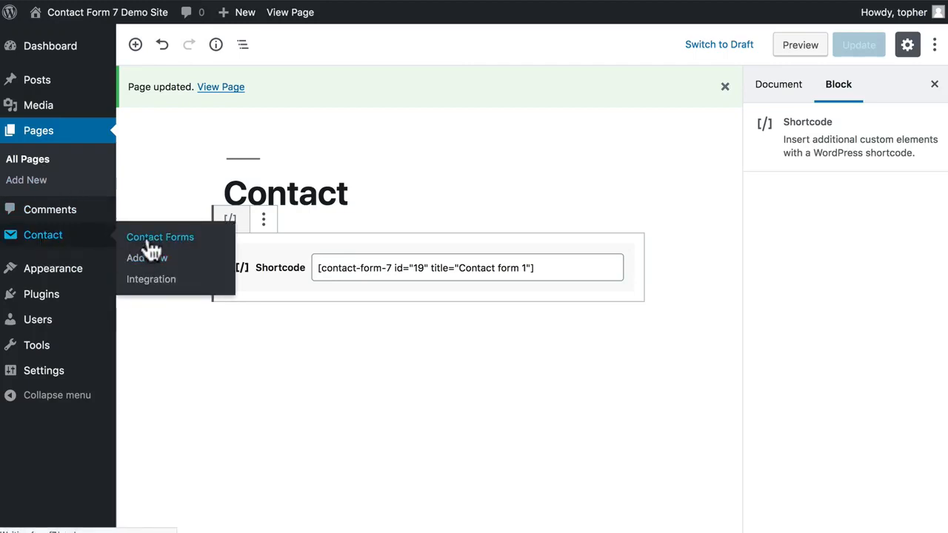
left_click(157, 237)
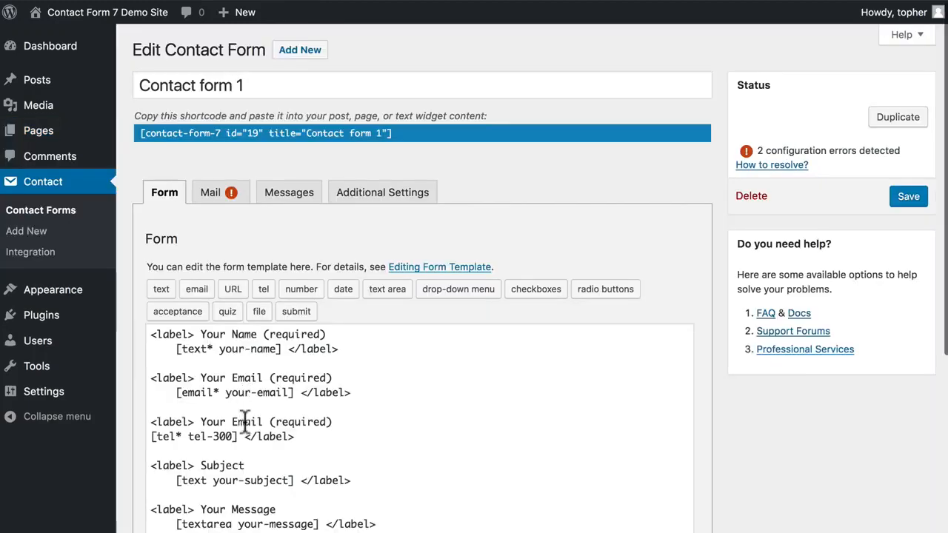
double_click(247, 421)
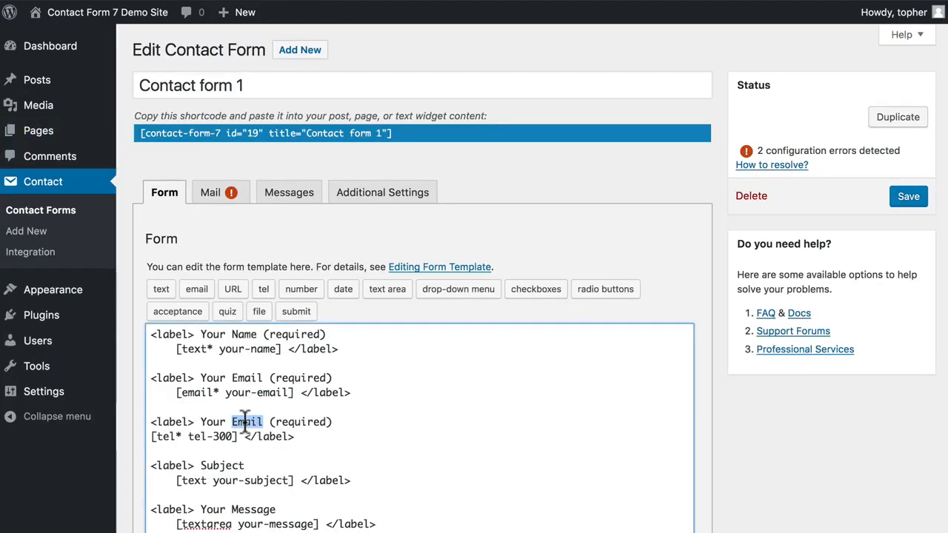
type("Phone Number")
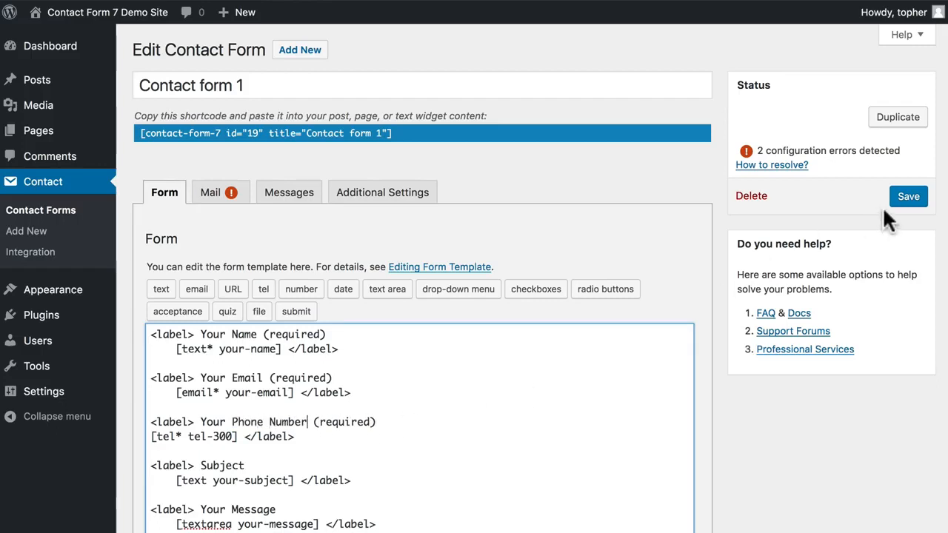
left_click(906, 198)
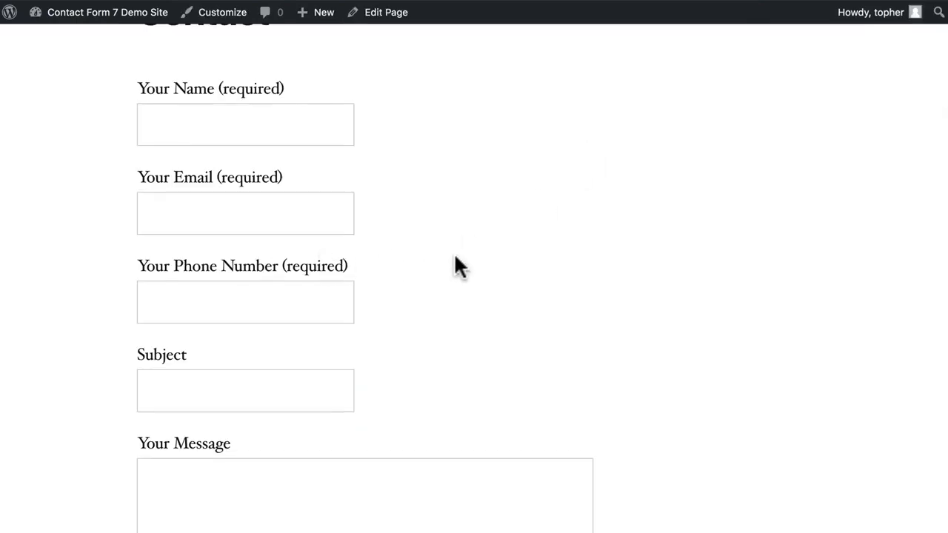
Step: Submit the public Contact page's form with all fields empty and review the validation messages
scroll(454, 263, "down", 10)
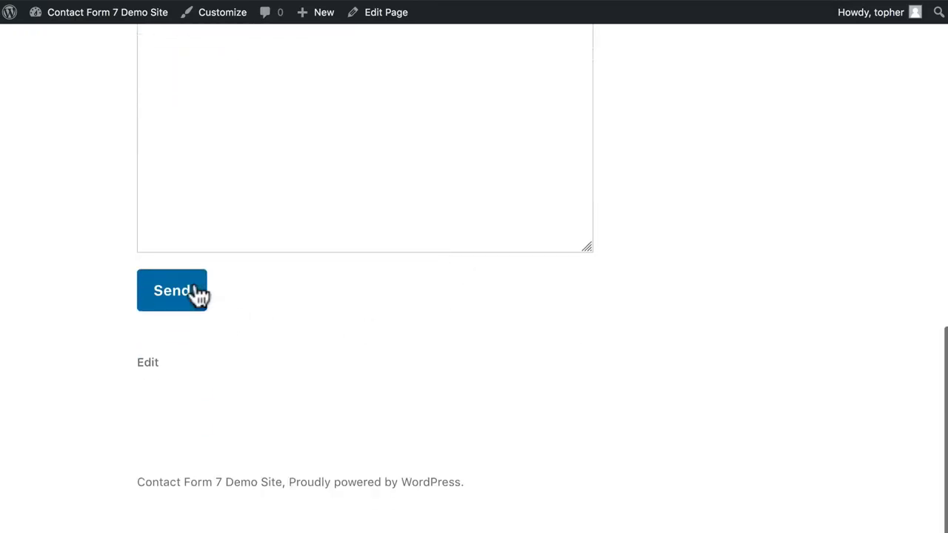
left_click(199, 293)
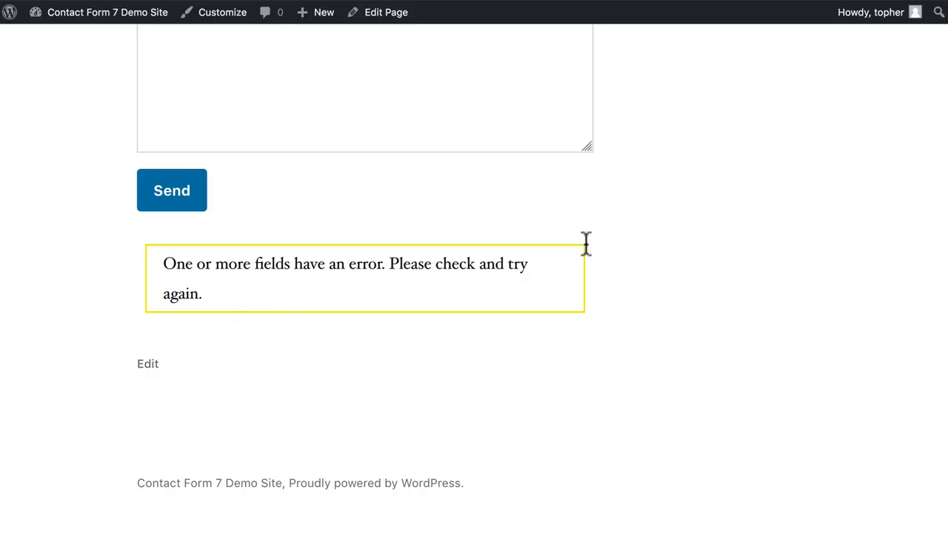
scroll(733, 215, "up", 15)
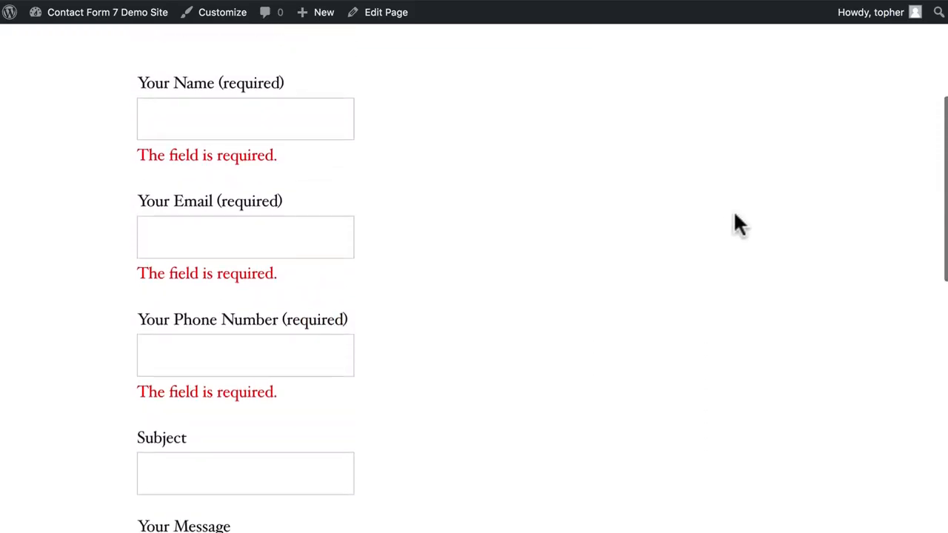
scroll(738, 224, "up", 1)
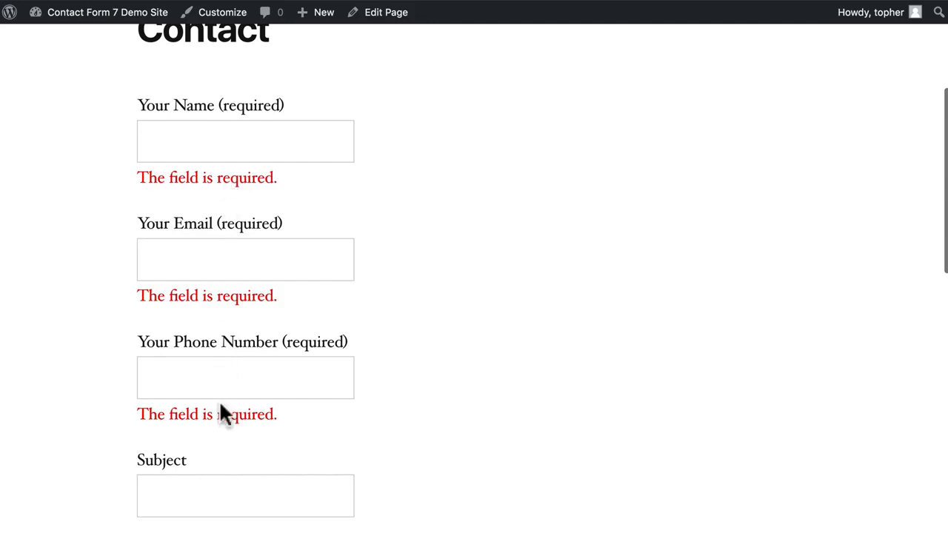
Step: Test the phone number validation by submitting the form with "dd" in that field and review the field messages
left_click(252, 380)
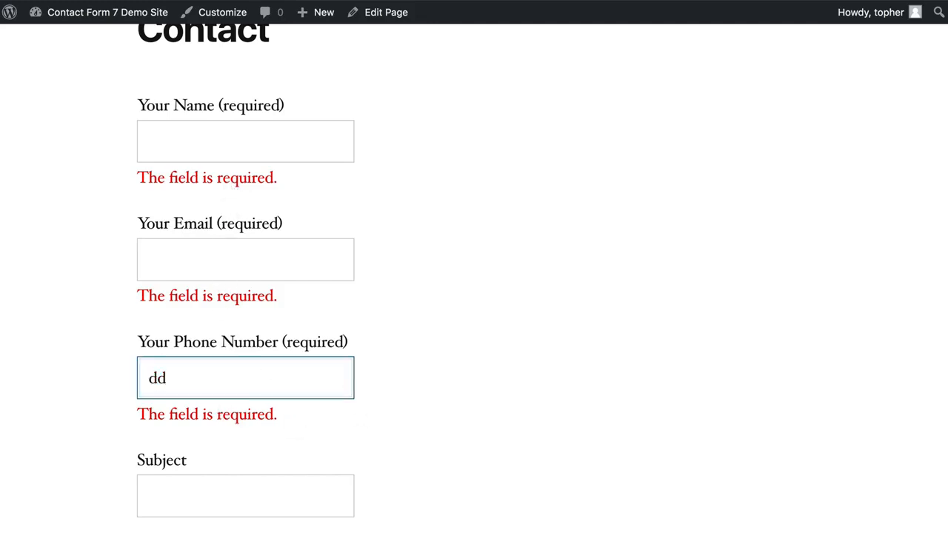
scroll(173, 444, "down", 10)
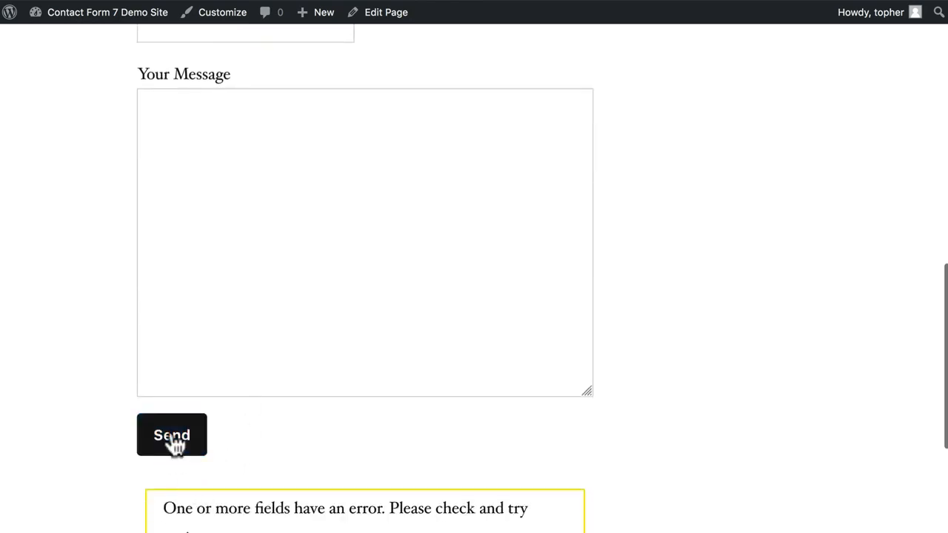
left_click(173, 437)
scroll(709, 207, "up", 5)
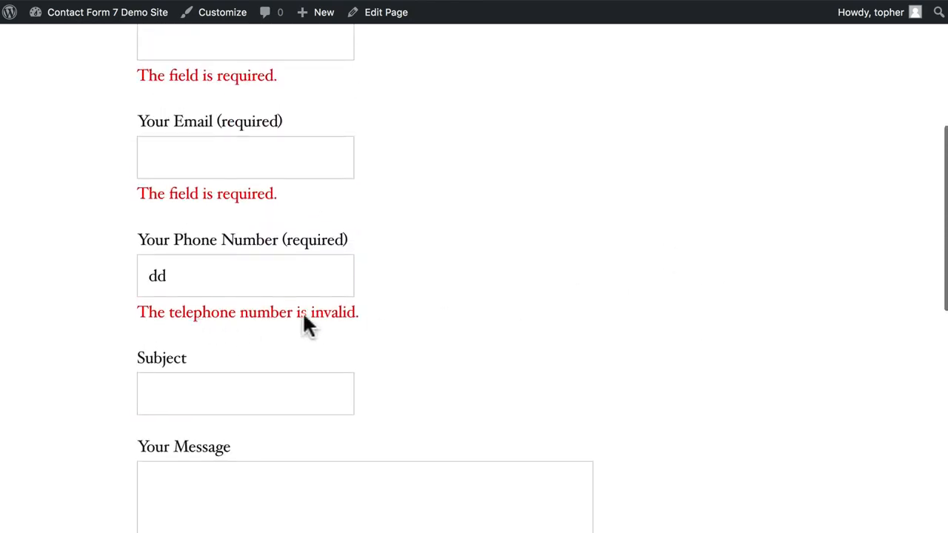
scroll(586, 50, "up", 5)
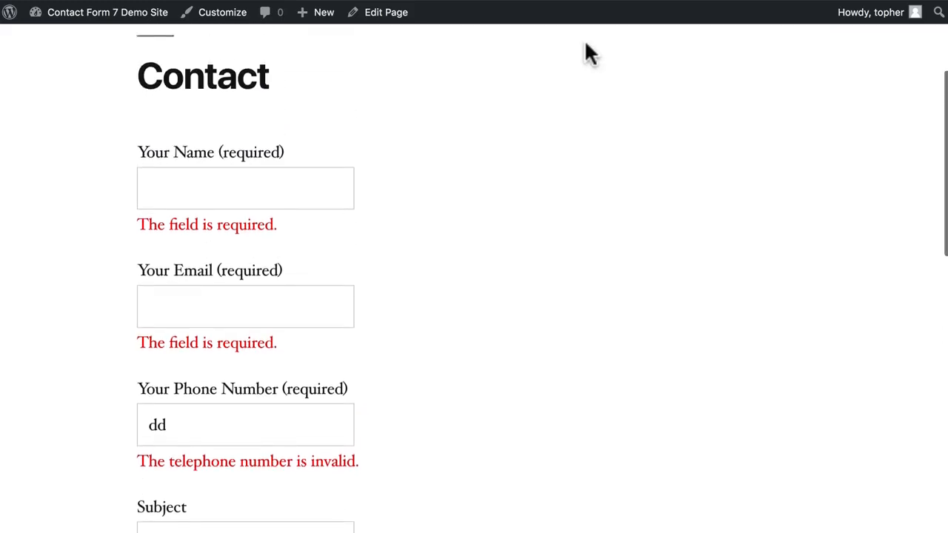
scroll(586, 44, "down", 7)
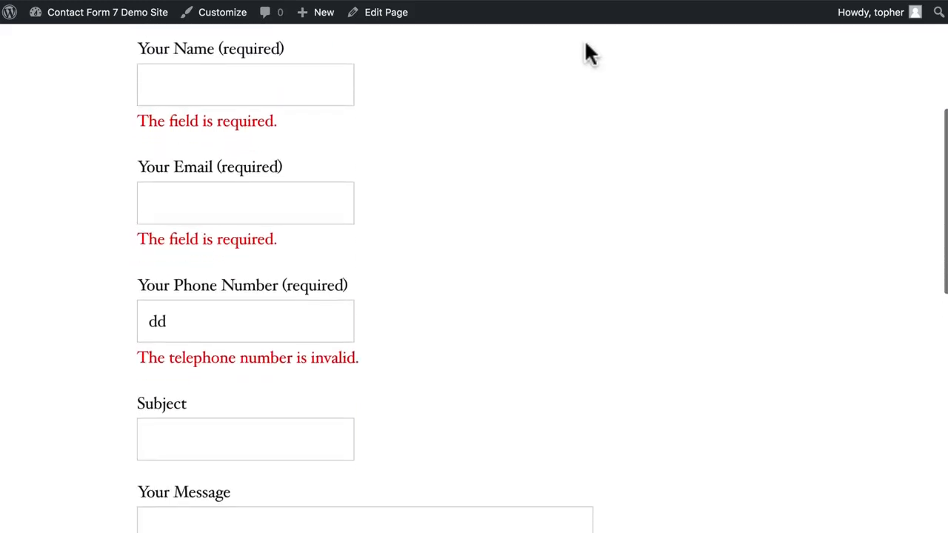
scroll(586, 43, "up", 8)
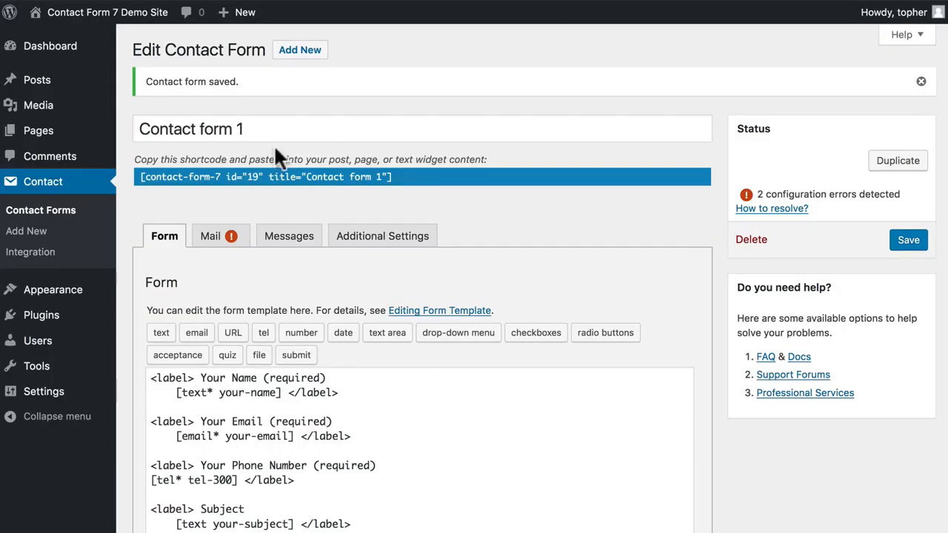
Step: Search the plugin directory for "ultimate Gutenberg", then install and activate Gutenberg Blocks – Ultimate Addons for Gutenberg
mouse_move(45, 317)
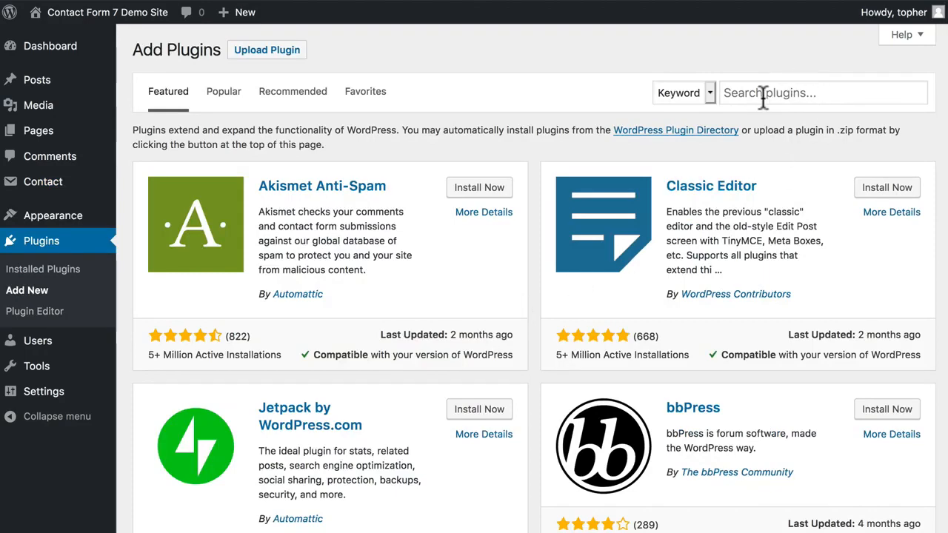
left_click(763, 93)
type("ultimate Gutenberg")
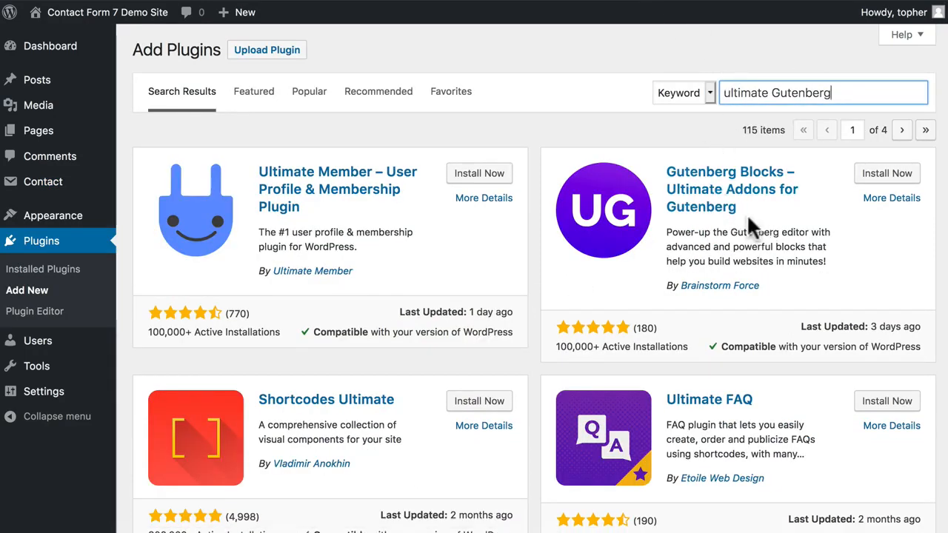
left_click(882, 176)
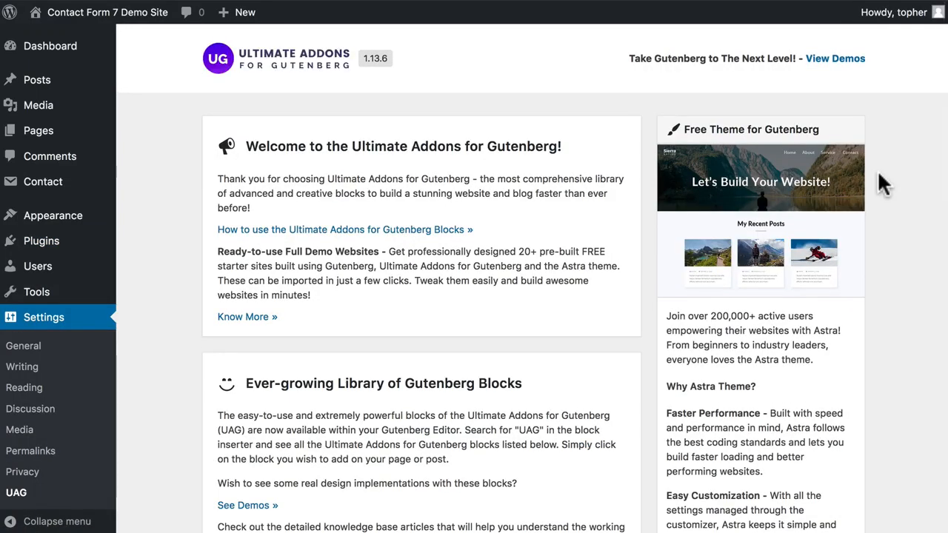
Step: Open the Contact page for editing and remove its shortcode block
mouse_move(38, 131)
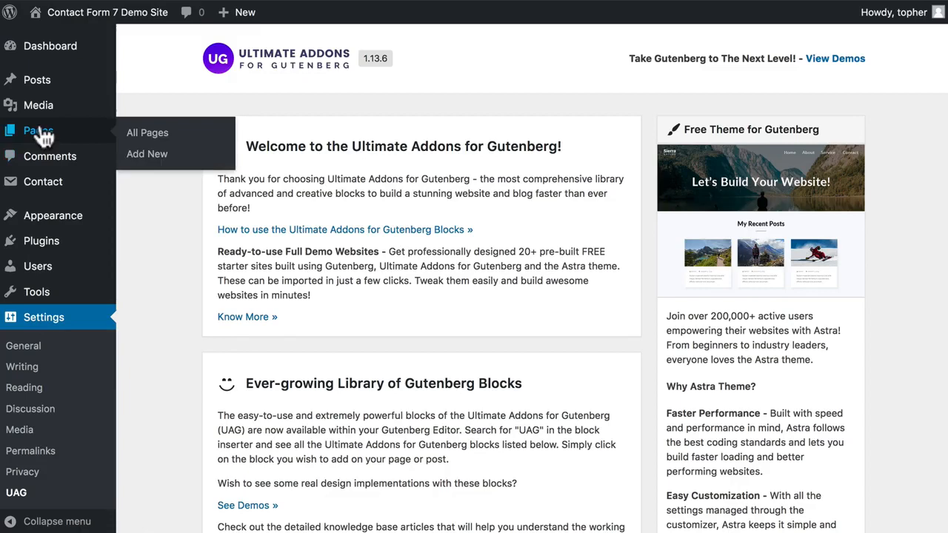
left_click(151, 135)
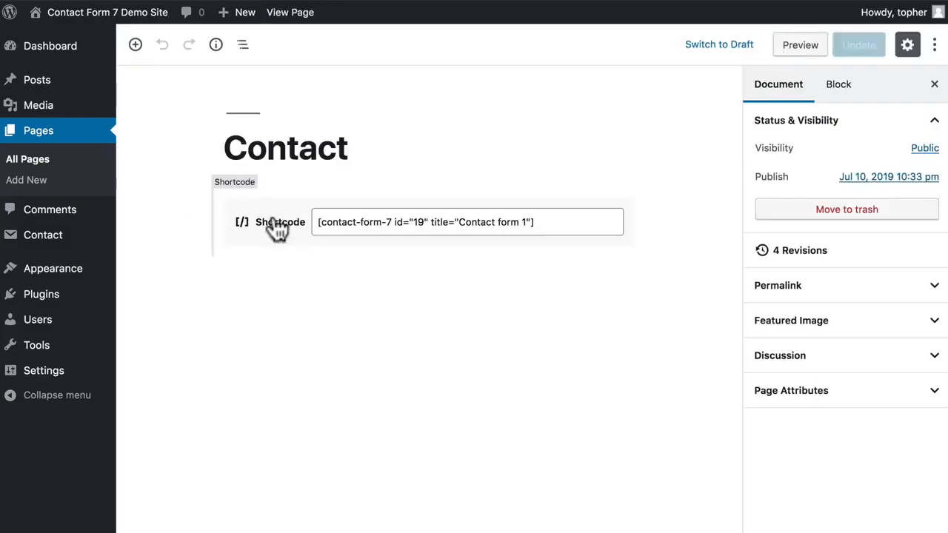
left_click(276, 230)
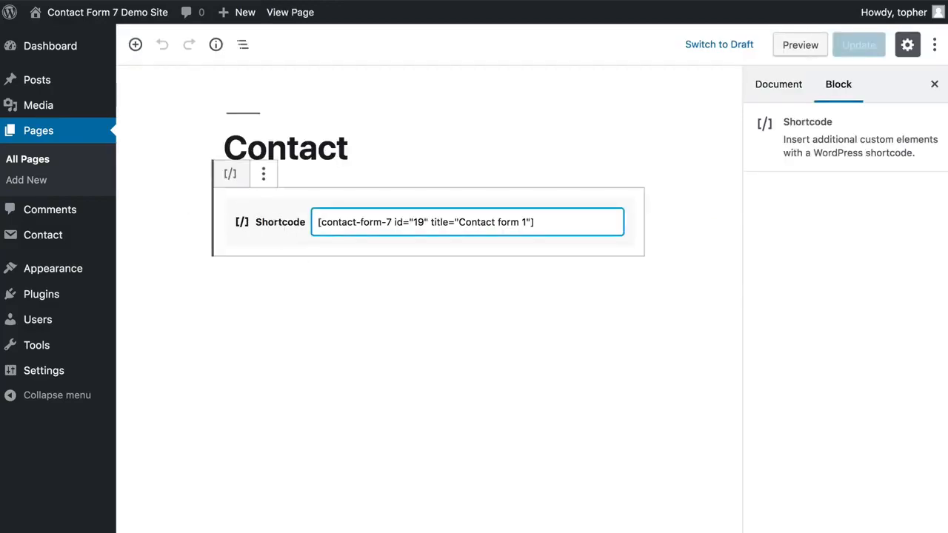
left_click(263, 178)
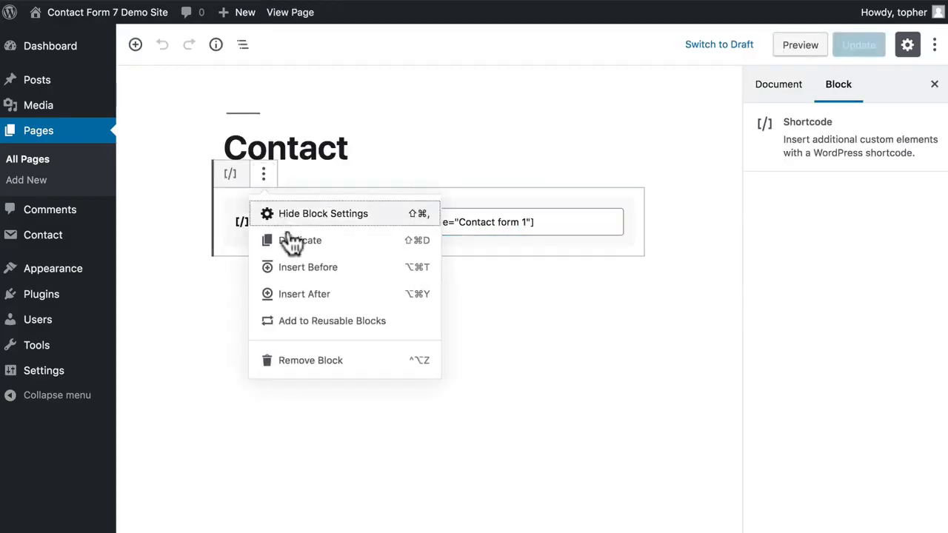
left_click(309, 362)
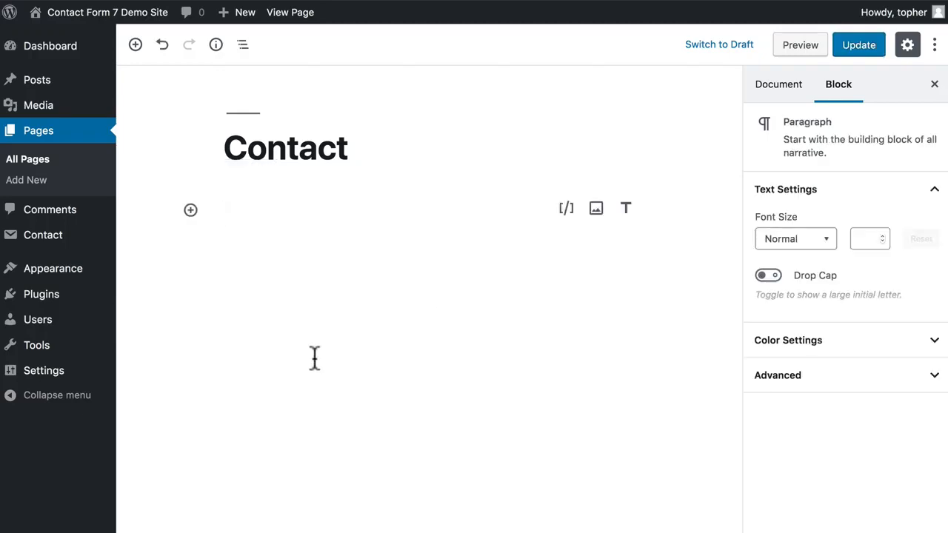
Step: Insert a Contact Form 7 Styler block from the Ultimate Addons Blocks below the Contact heading and assign Contact Form 1 to it
left_click(191, 212)
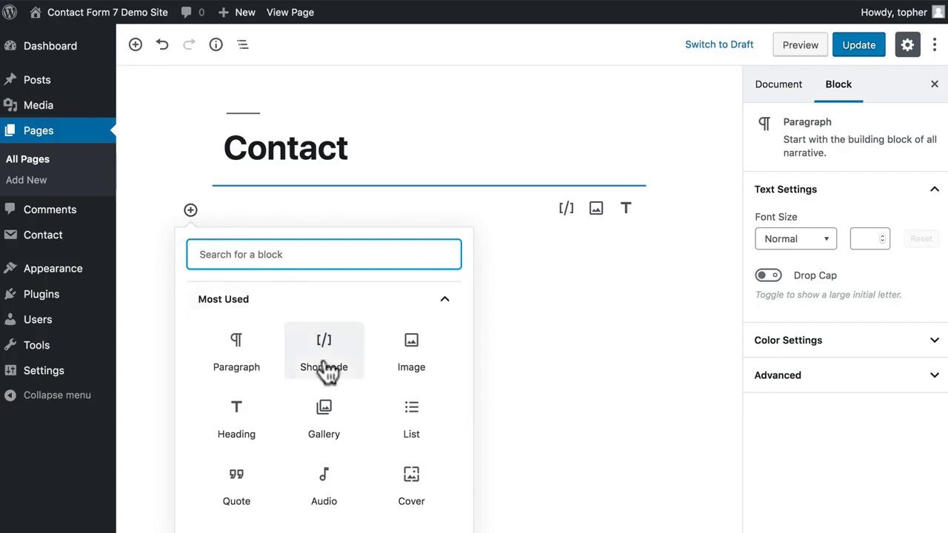
scroll(326, 370, "down", 2)
scroll(327, 370, "down", 4)
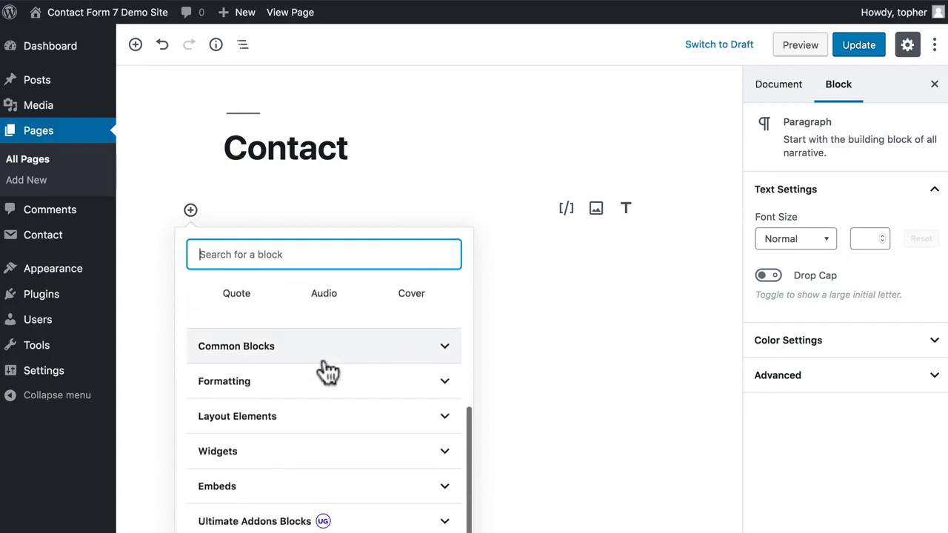
left_click(417, 522)
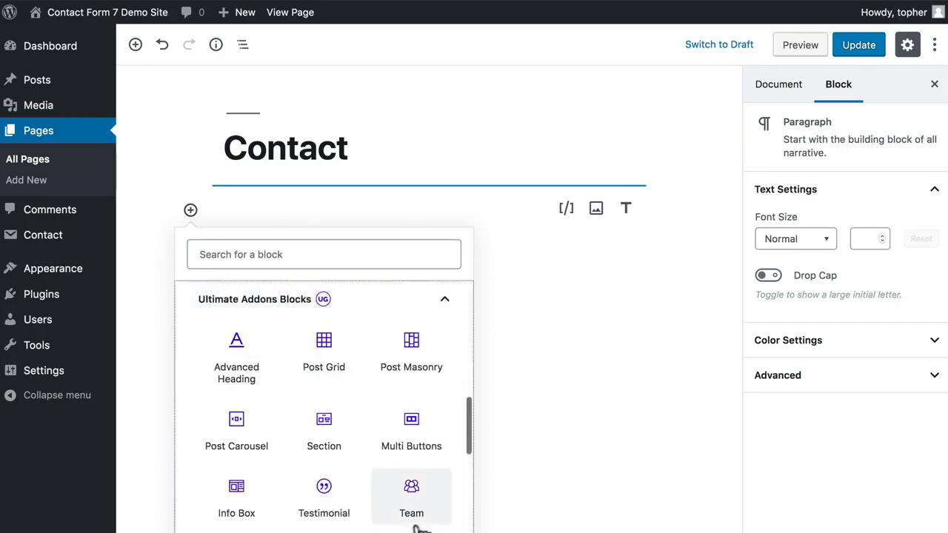
scroll(426, 507, "down", 3)
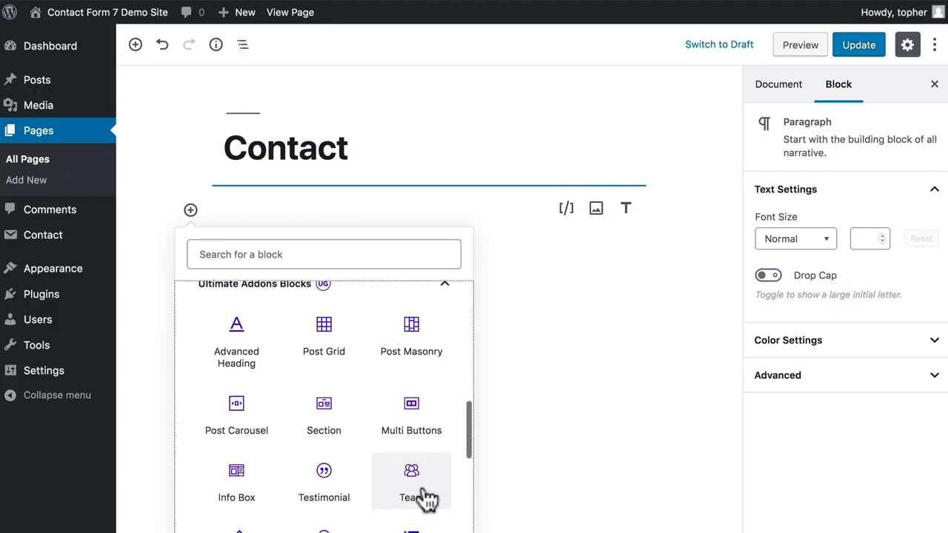
scroll(427, 500, "down", 5)
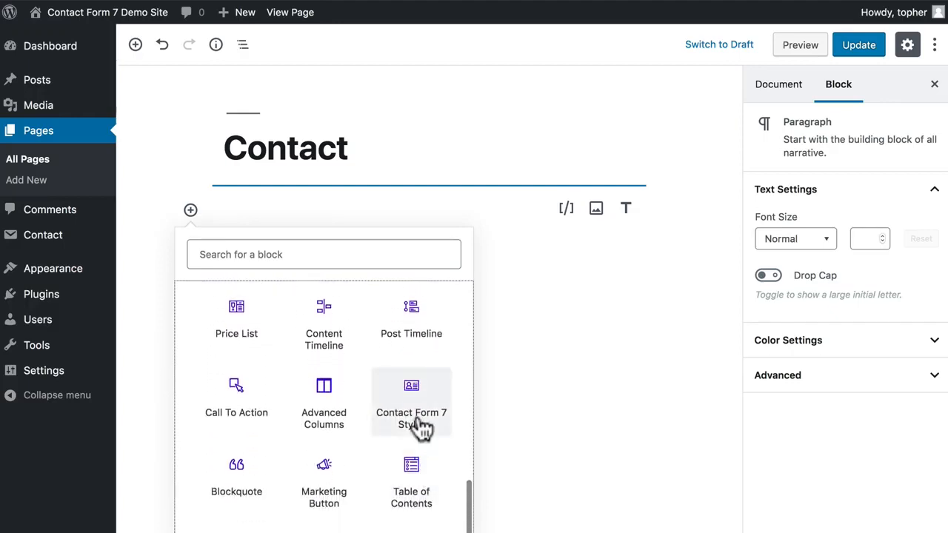
left_click(416, 418)
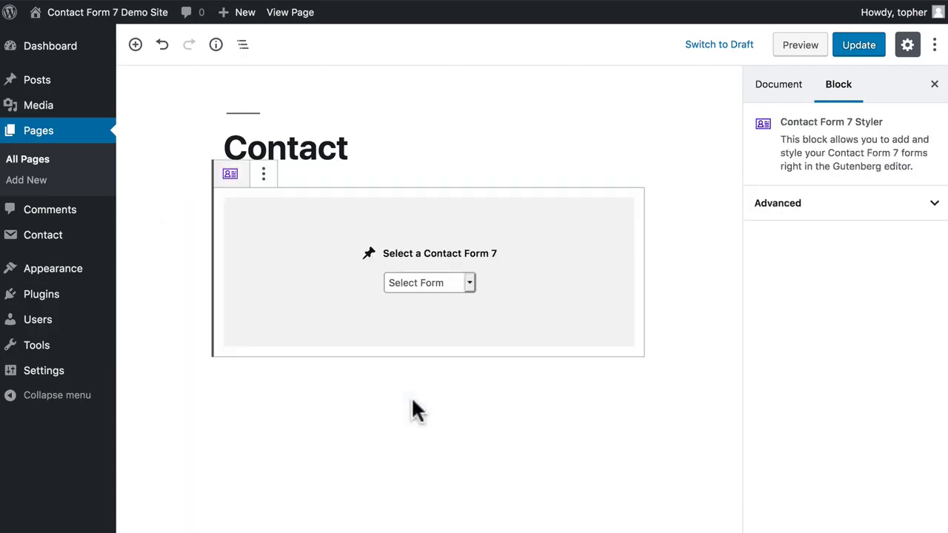
left_click(427, 283)
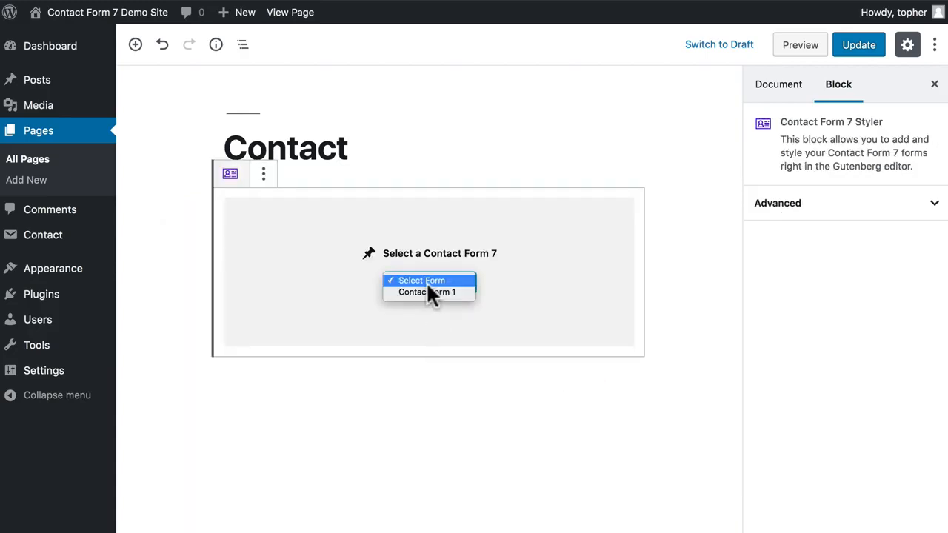
left_click(427, 293)
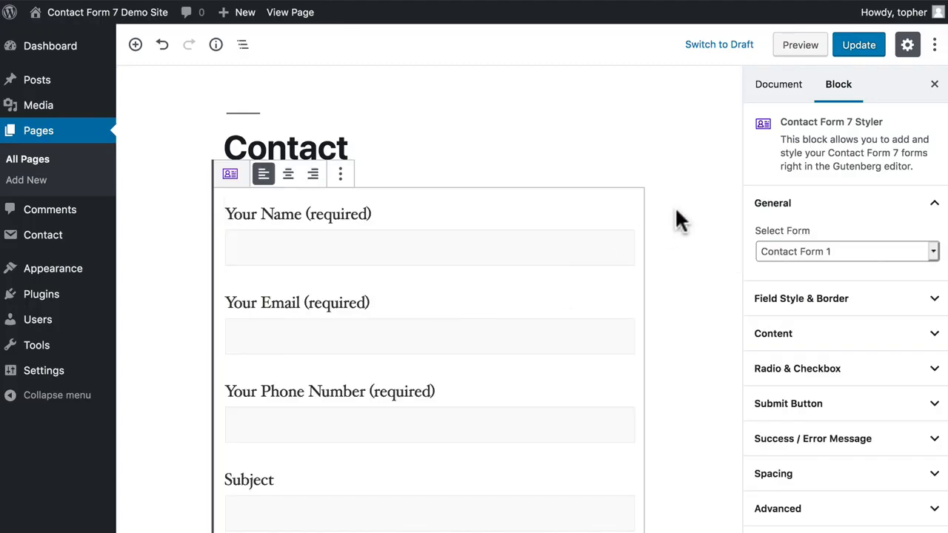
Step: Set the form's field style to Underline and its border color to the lighter blue swatch
scroll(685, 250, "down", 3)
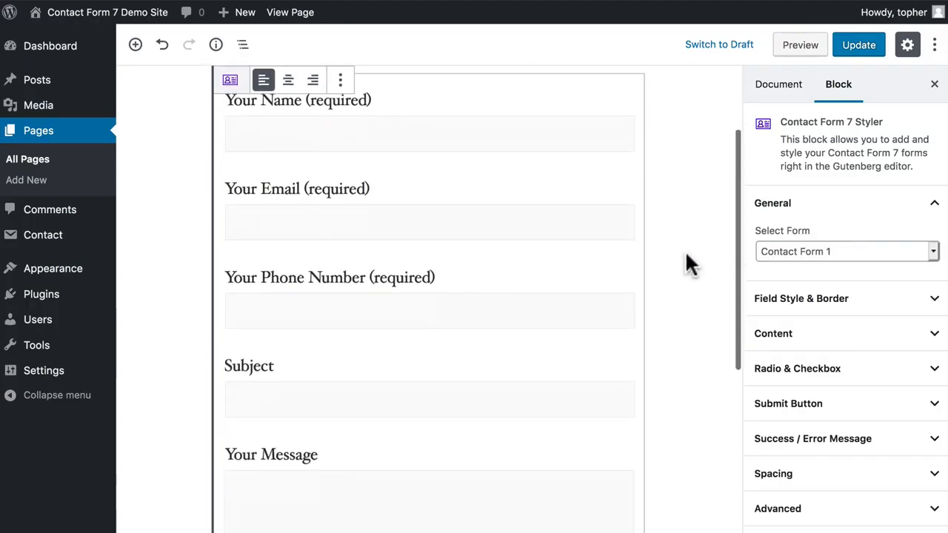
scroll(684, 250, "up", 2)
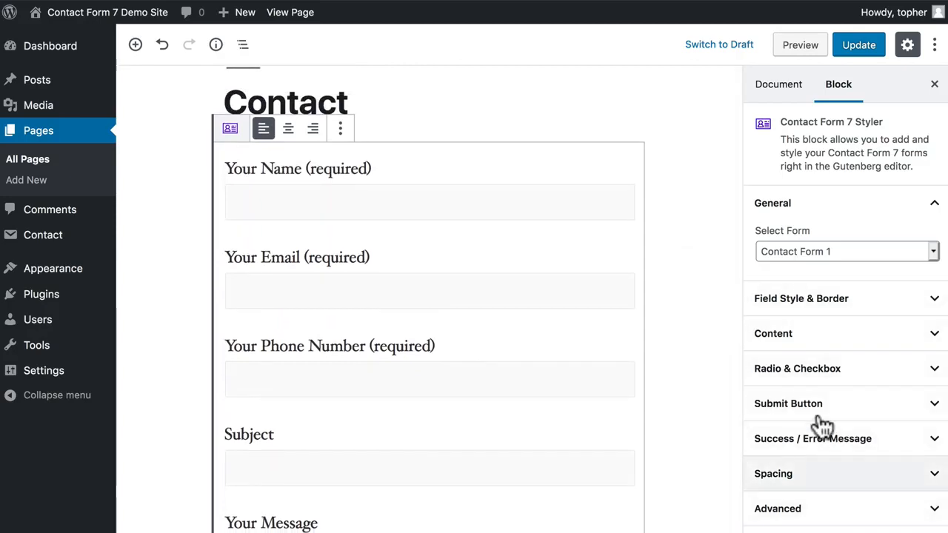
left_click(834, 311)
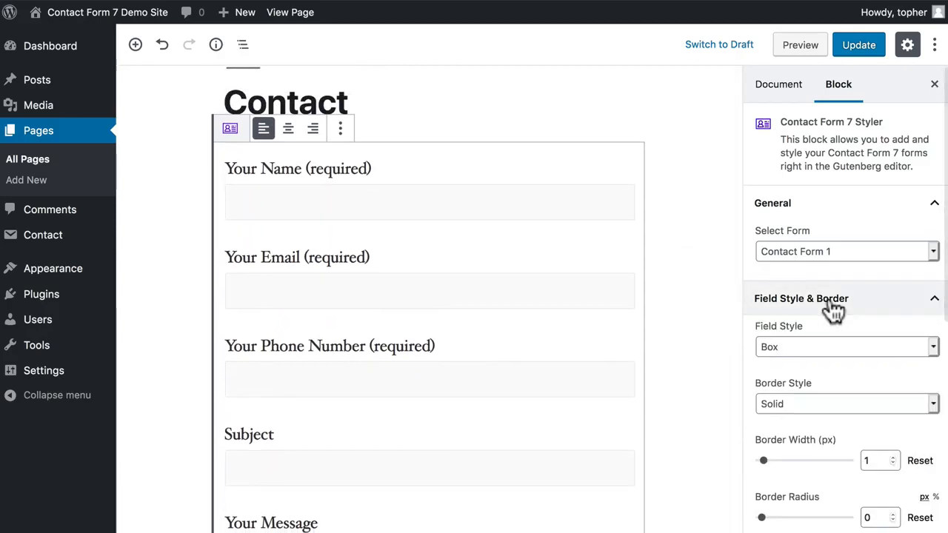
left_click(814, 349)
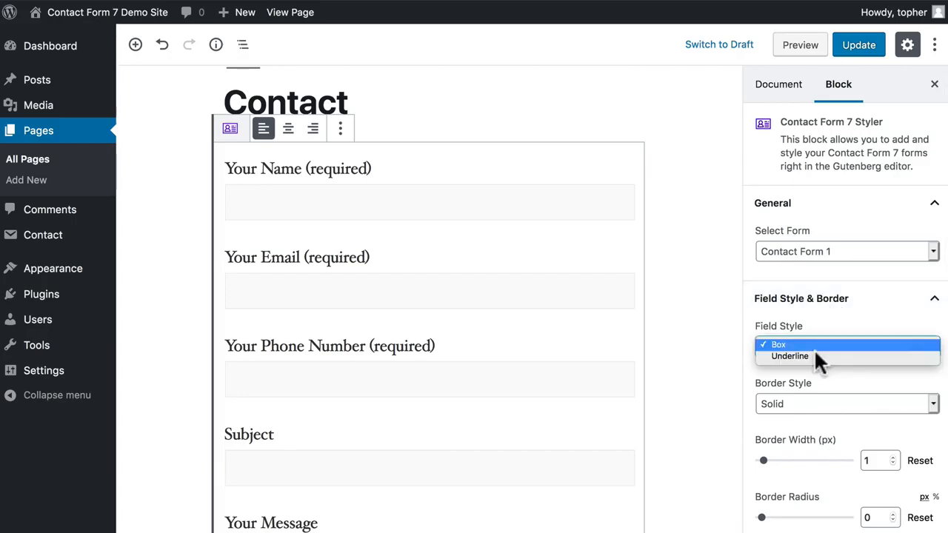
left_click(814, 355)
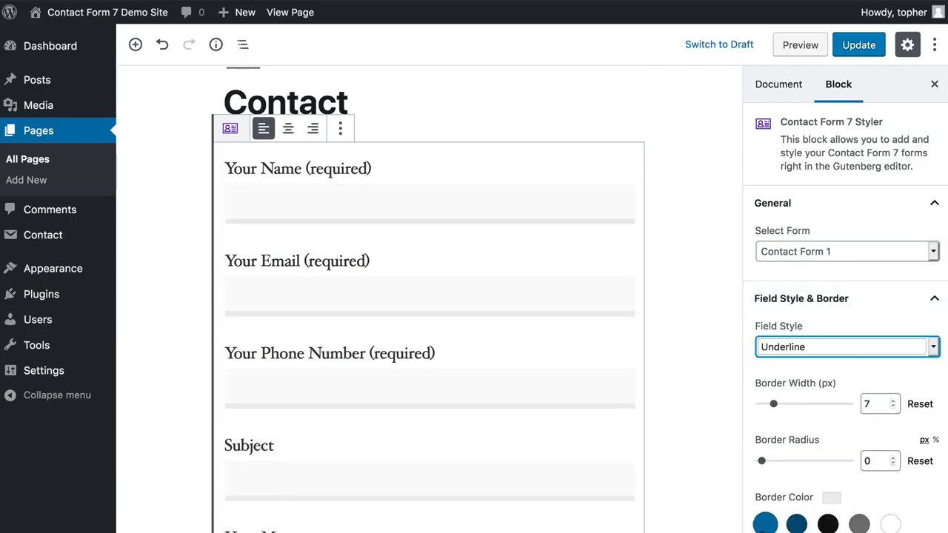
left_click(765, 524)
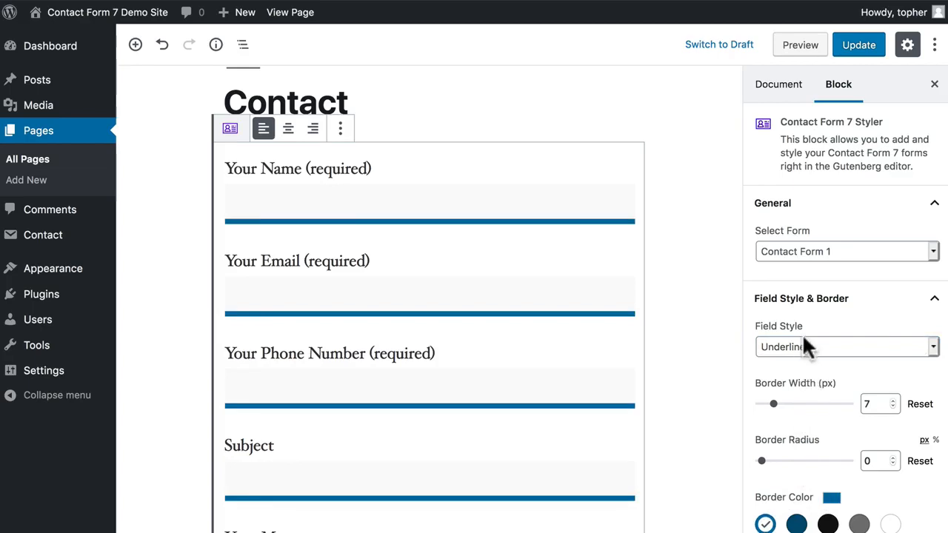
Step: Review the form block's remaining border settings and its Content options for label, input and field background styling
scroll(805, 317, "down", 5)
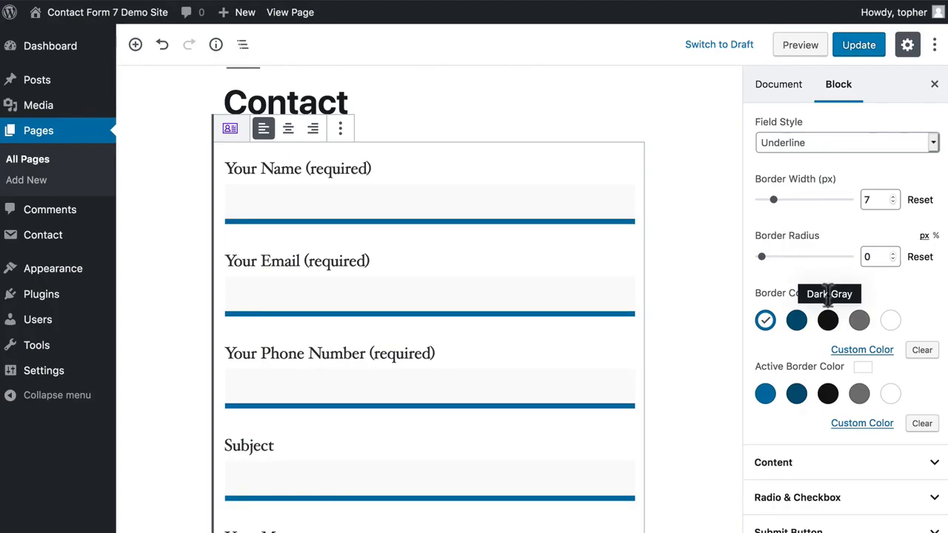
left_click(931, 468)
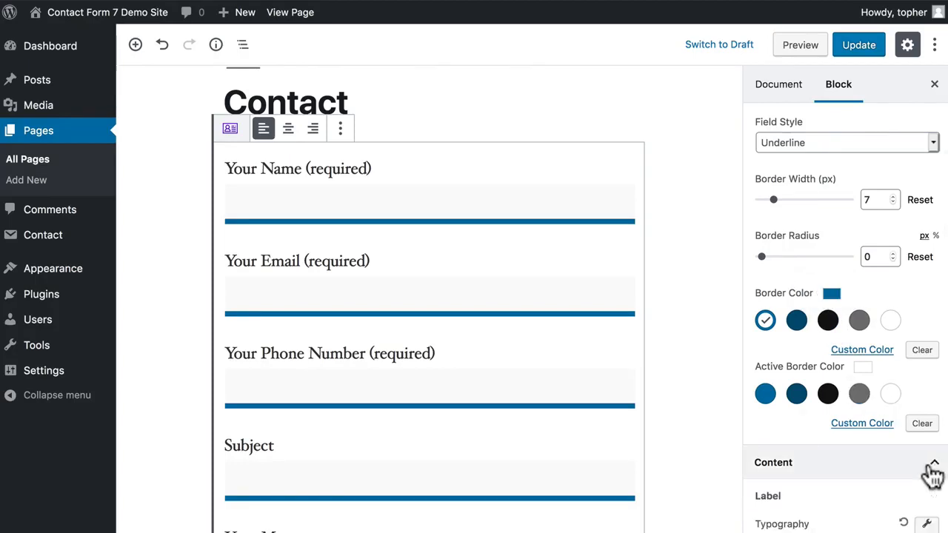
scroll(931, 471, "down", 9)
scroll(863, 322, "up", 2)
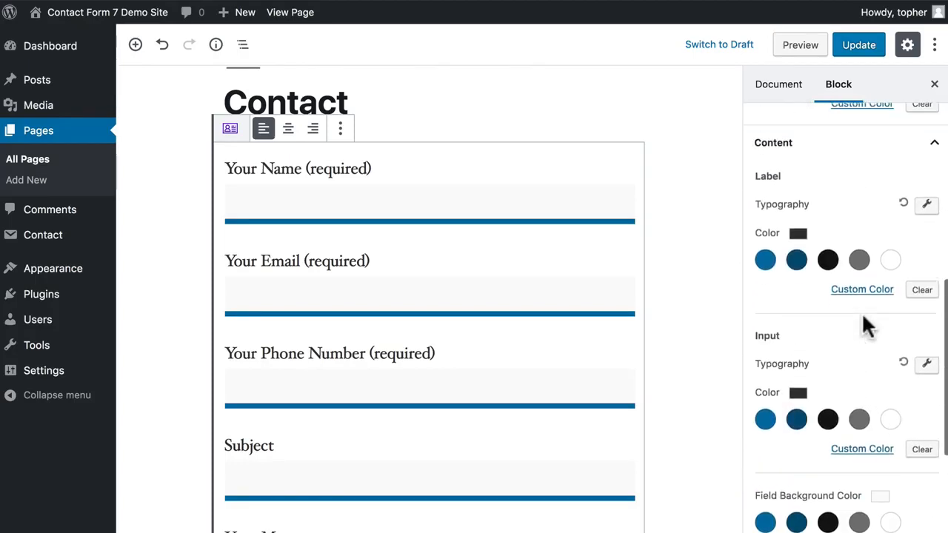
scroll(863, 321, "down", 5)
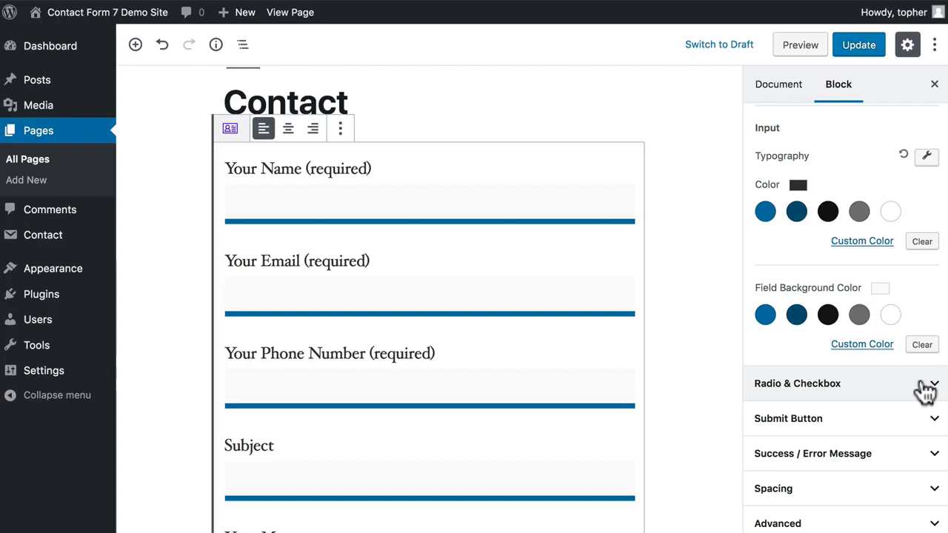
Step: Try Right, Justified and Center alignment on the form's submit button, and return it to Left
scroll(508, 325, "down", 5)
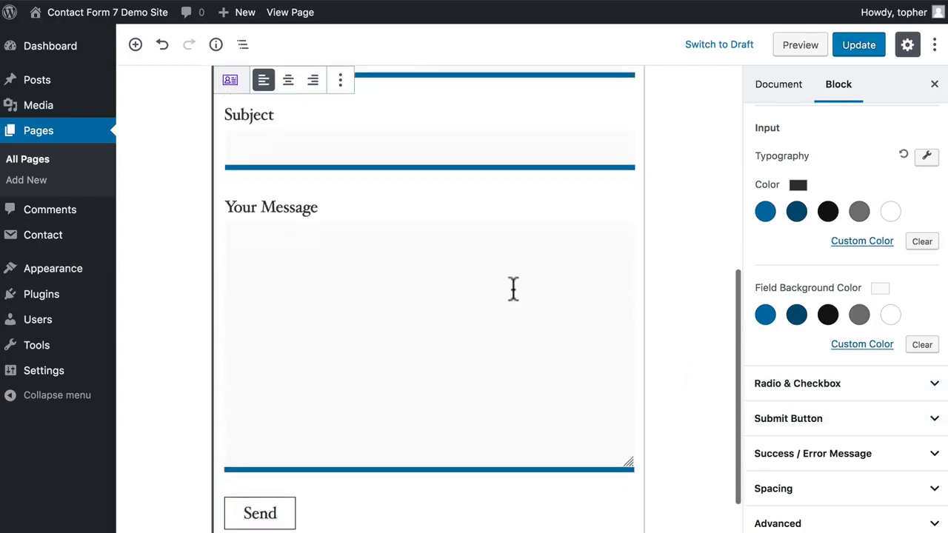
scroll(511, 274, "down", 2)
left_click(797, 429)
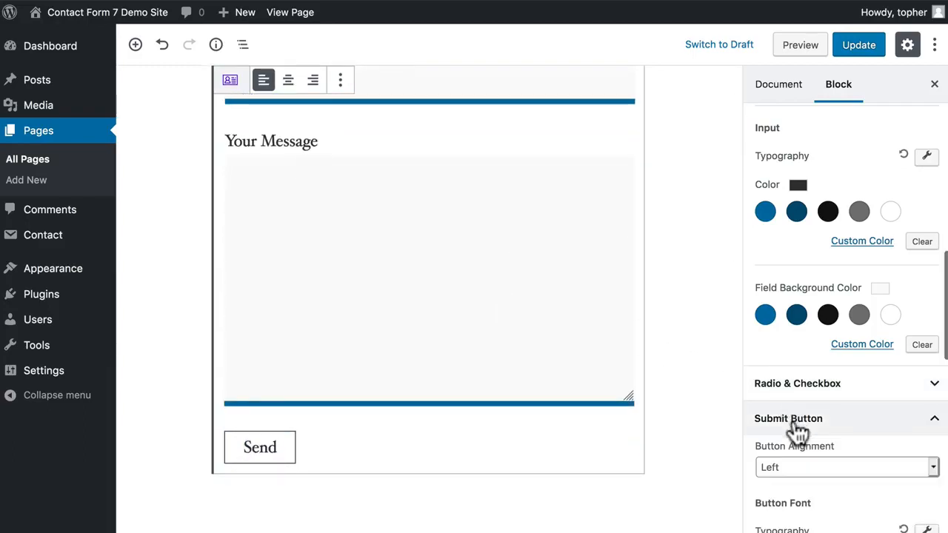
scroll(796, 432, "down", 5)
left_click(795, 274)
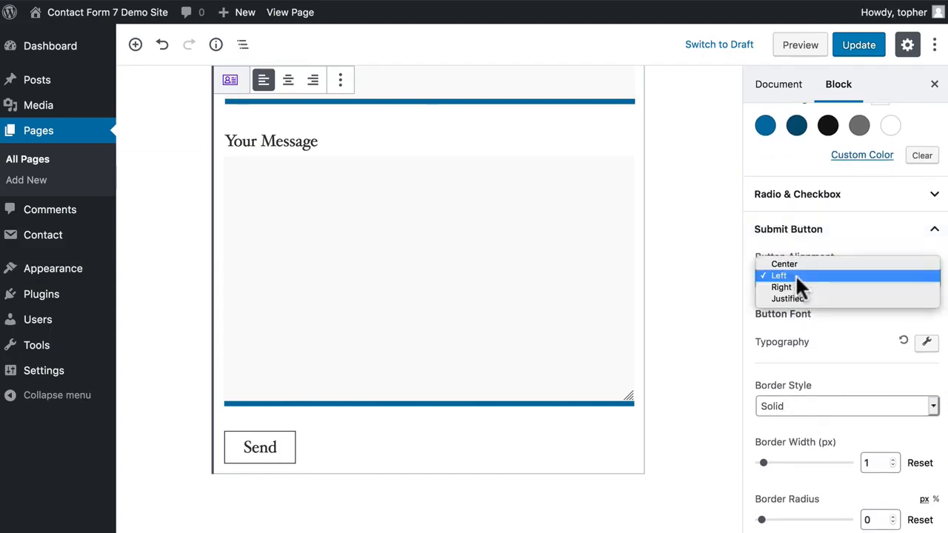
left_click(791, 286)
left_click(791, 280)
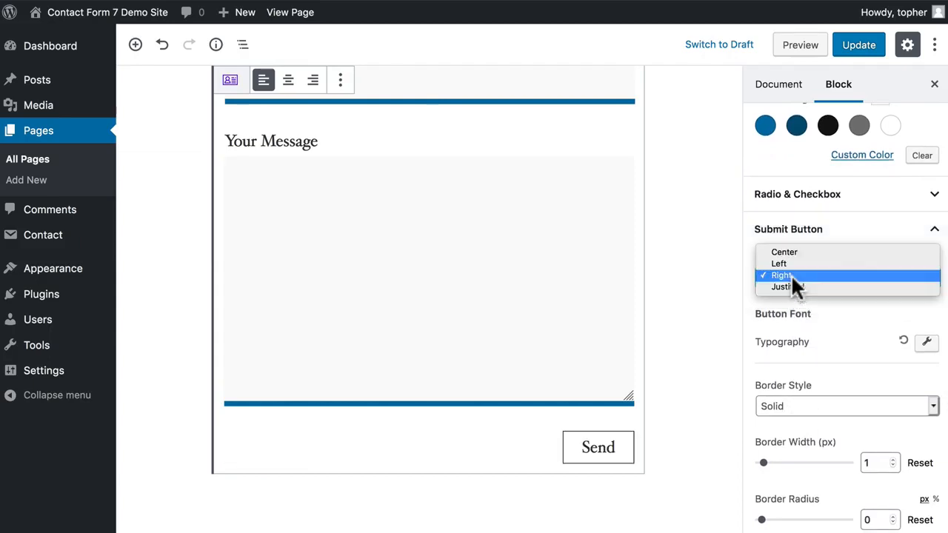
left_click(787, 286)
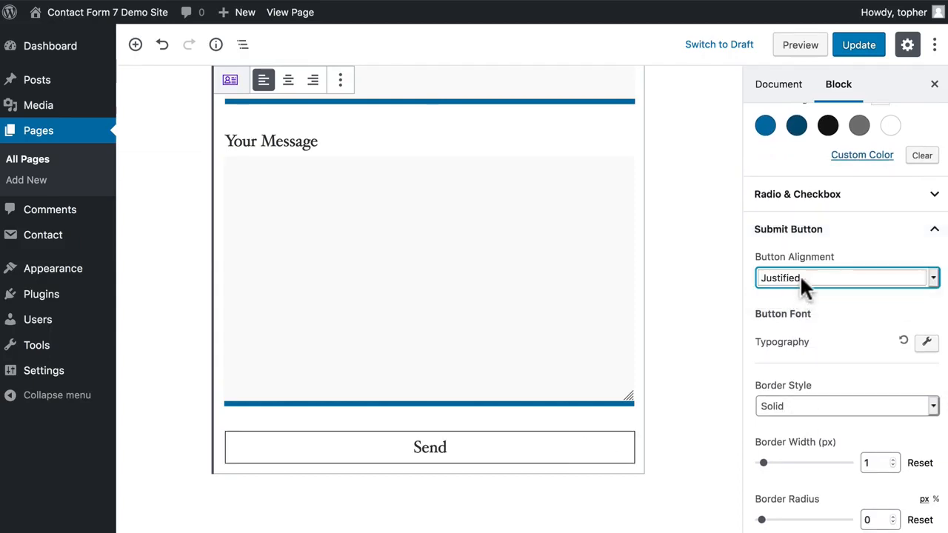
left_click(799, 275)
left_click(796, 240)
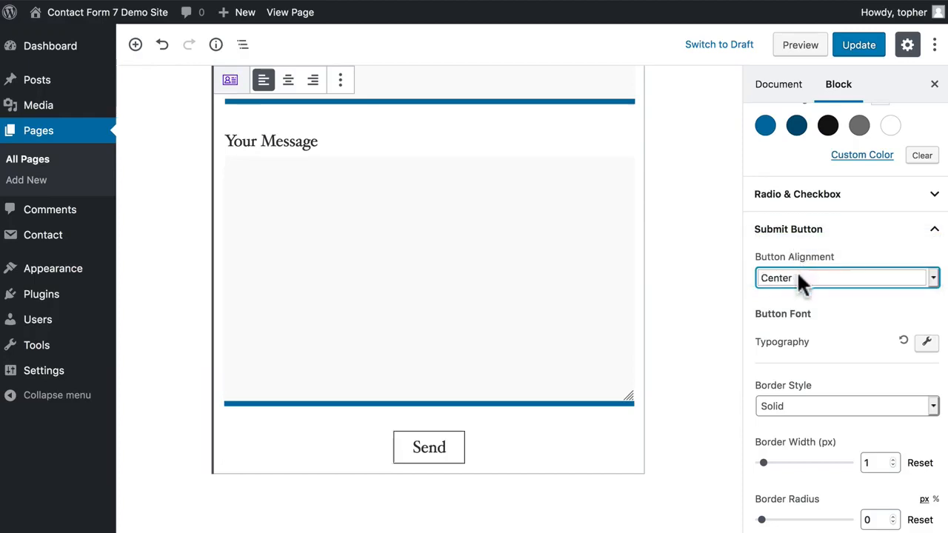
left_click(797, 274)
left_click(792, 285)
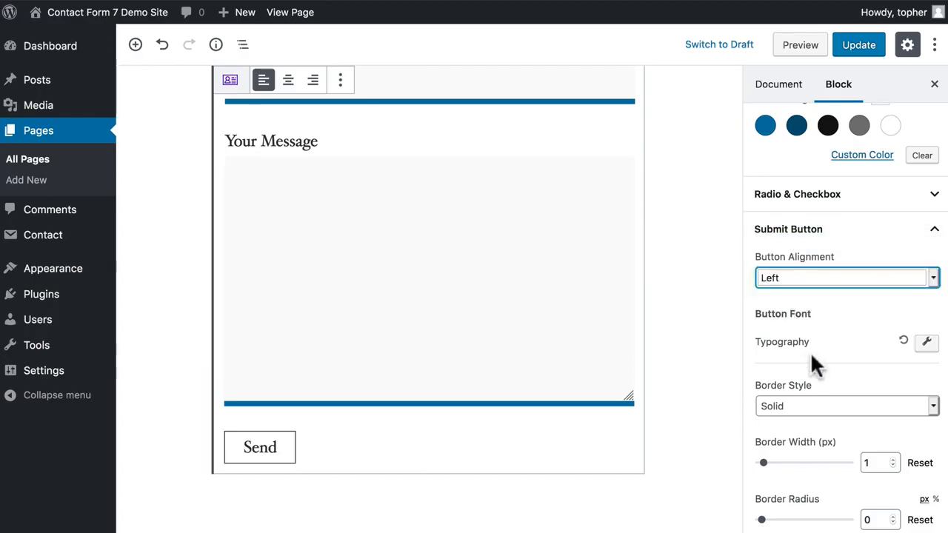
Step: Examine the form block's submit button borders, colors and padding, plus its Success / Error Message, Spacing and Advanced settings
scroll(812, 355, "down", 5)
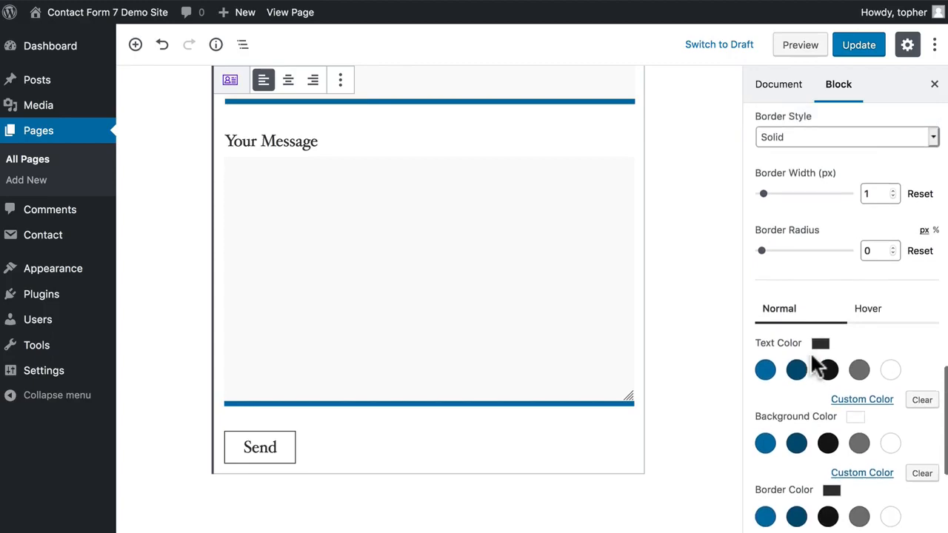
scroll(815, 364, "down", 7)
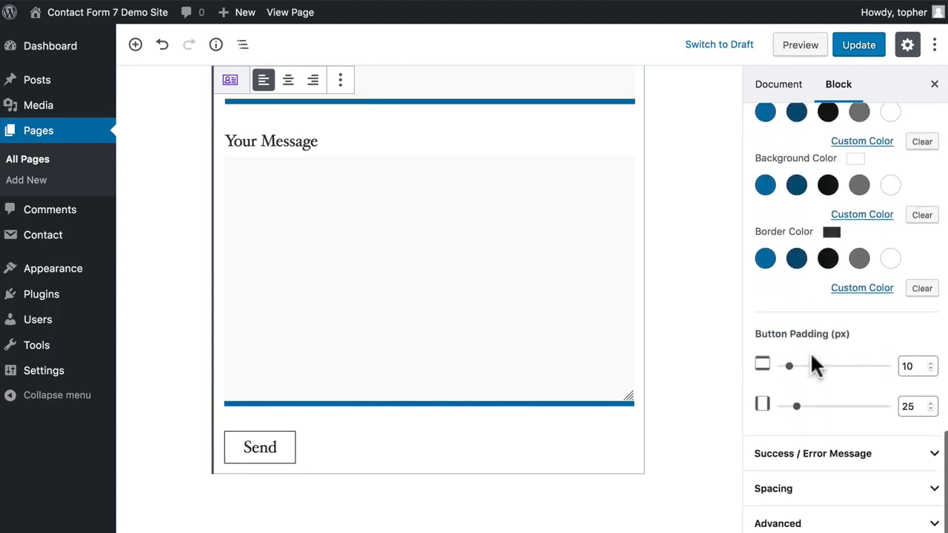
left_click(932, 457)
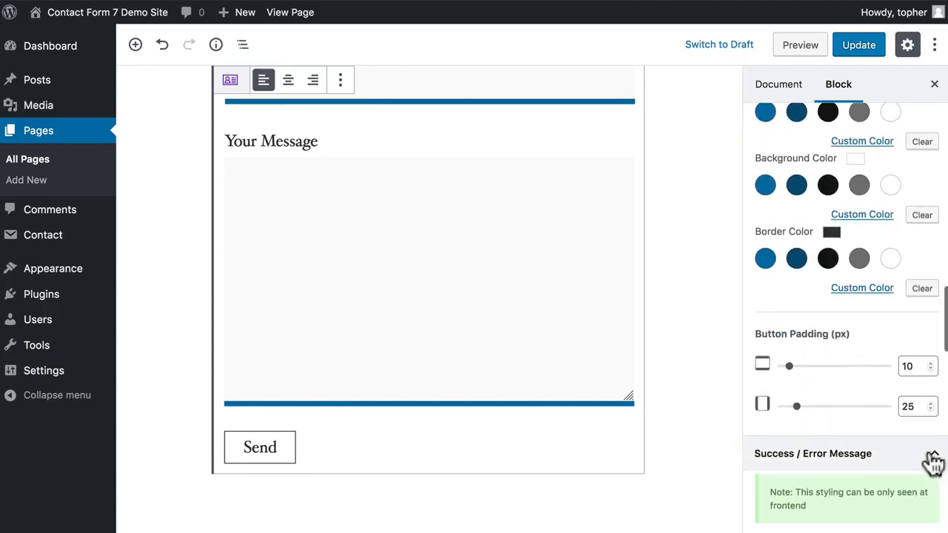
scroll(835, 372, "down", 4)
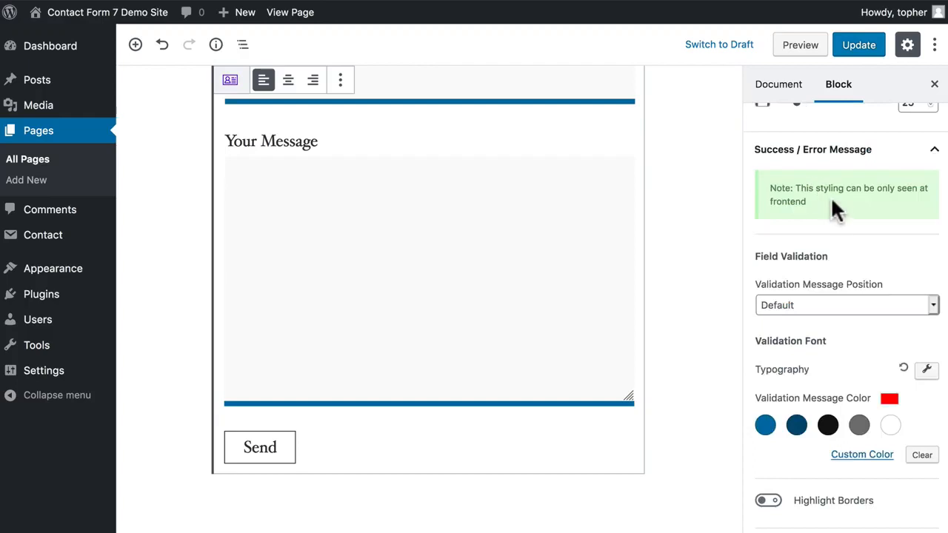
scroll(834, 204, "down", 10)
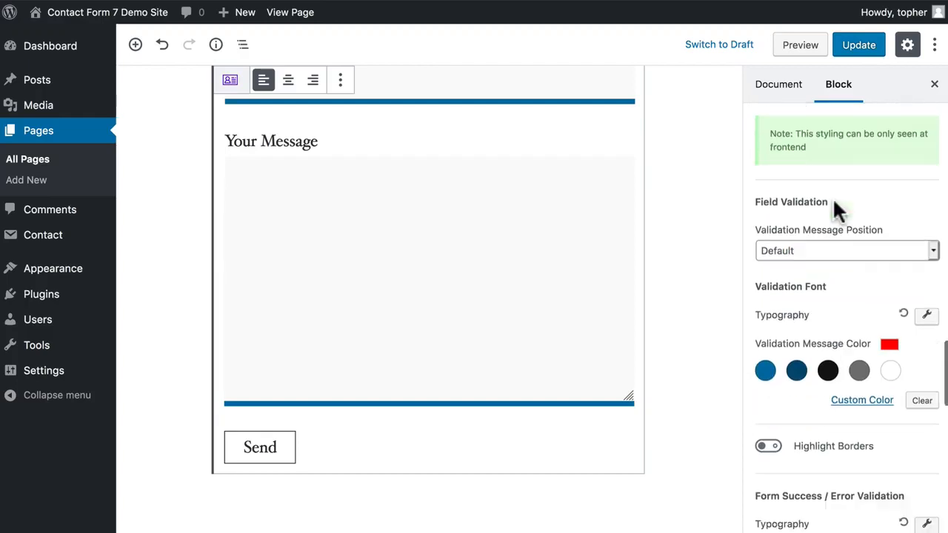
scroll(837, 211, "down", 2)
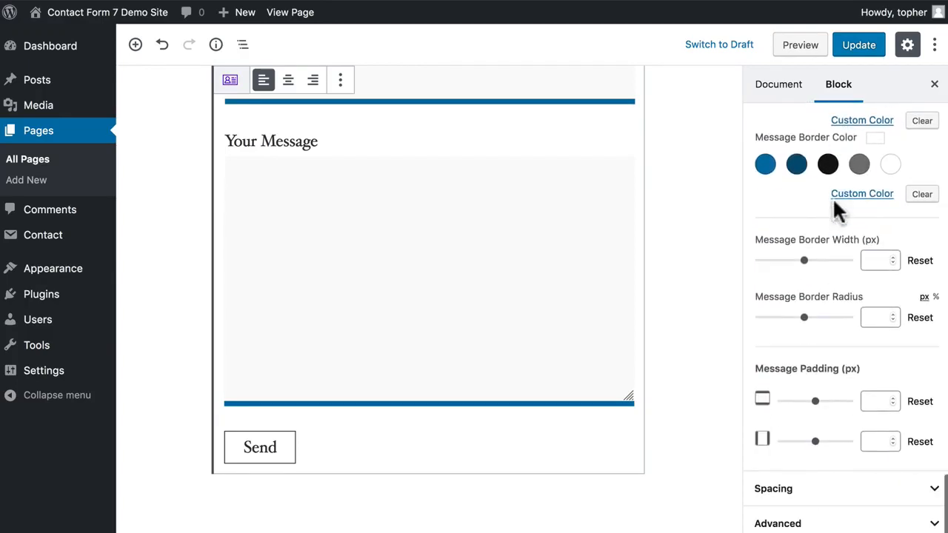
left_click(873, 499)
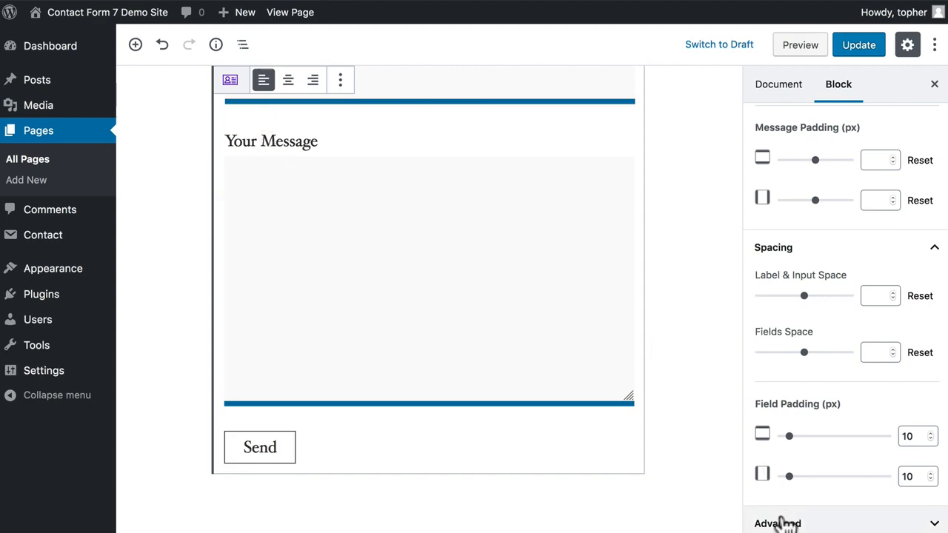
left_click(777, 524)
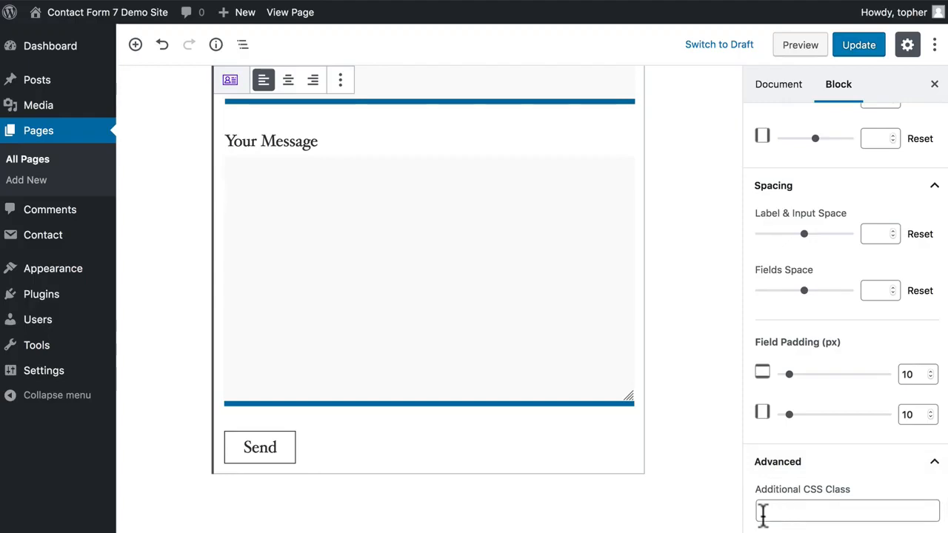
Step: Update the Contact page and review the styled form on the live page
scroll(597, 348, "up", 6)
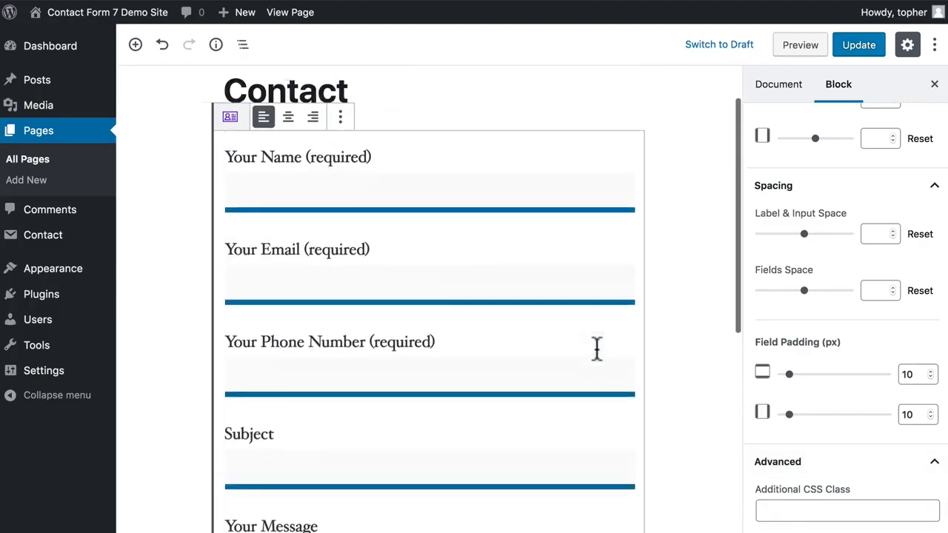
scroll(596, 348, "down", 5)
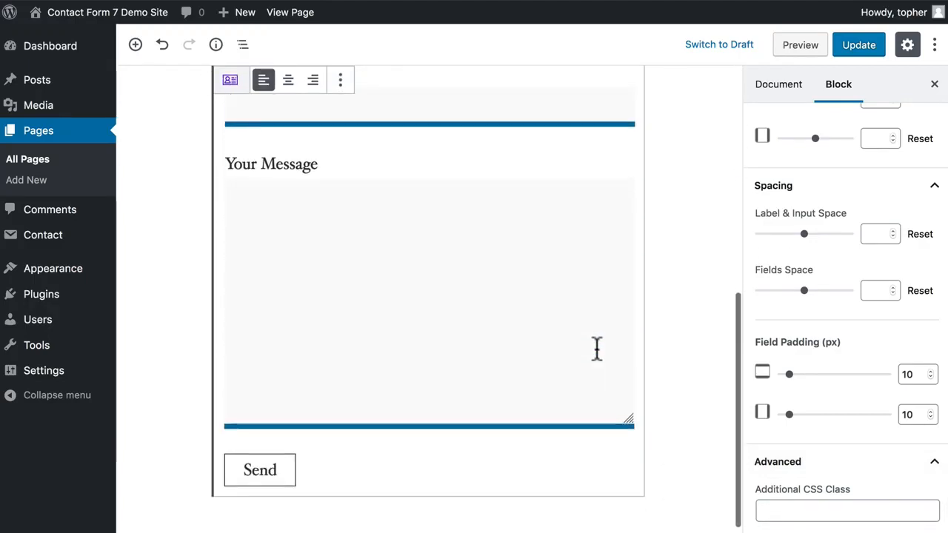
scroll(597, 348, "up", 6)
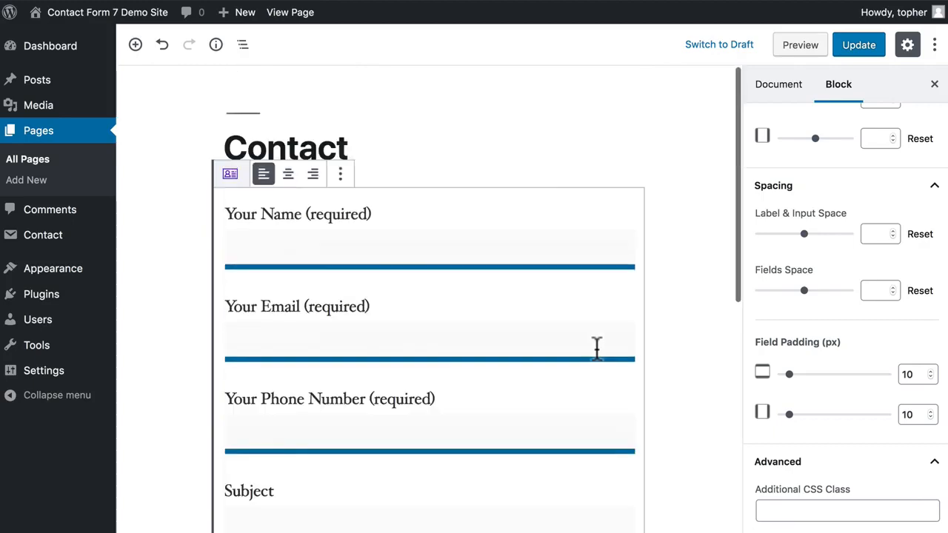
left_click(855, 46)
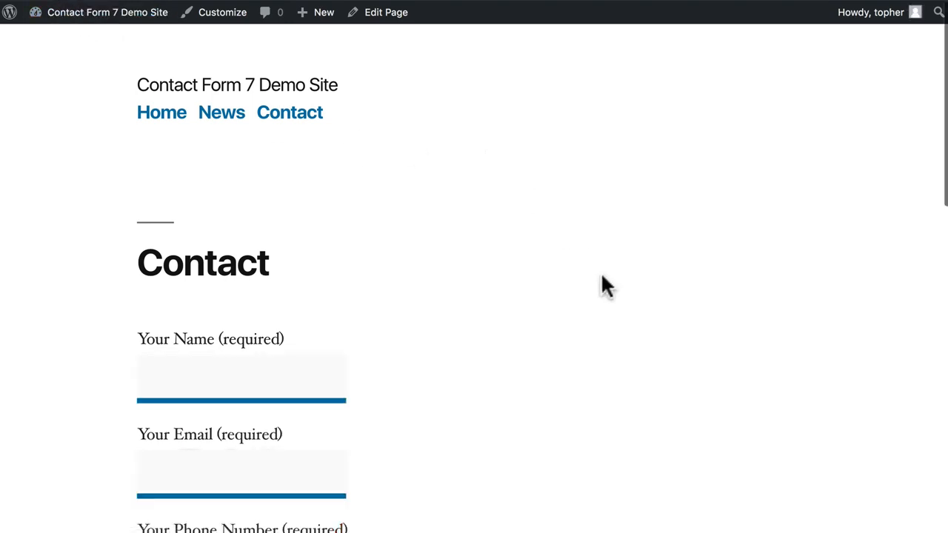
scroll(601, 272, "down", 3)
scroll(601, 271, "down", 5)
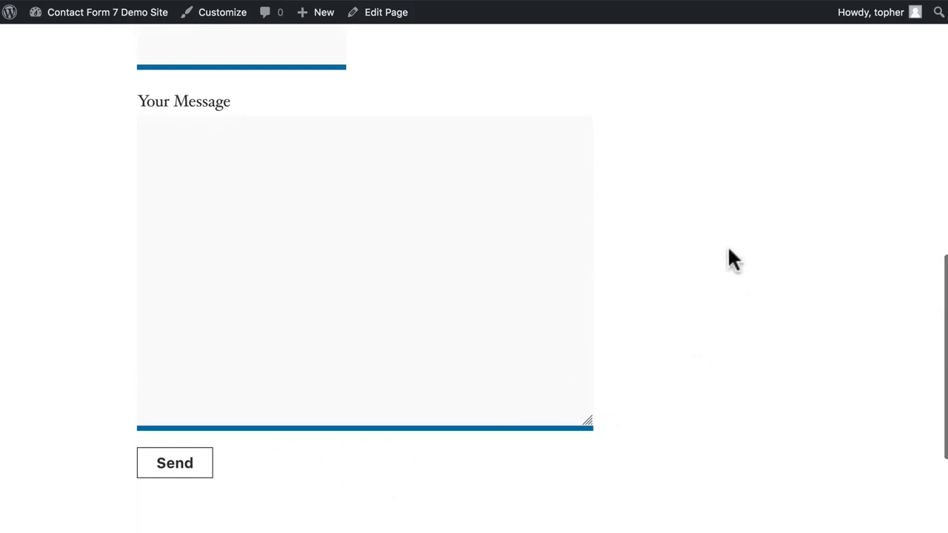
scroll(728, 258, "up", 7)
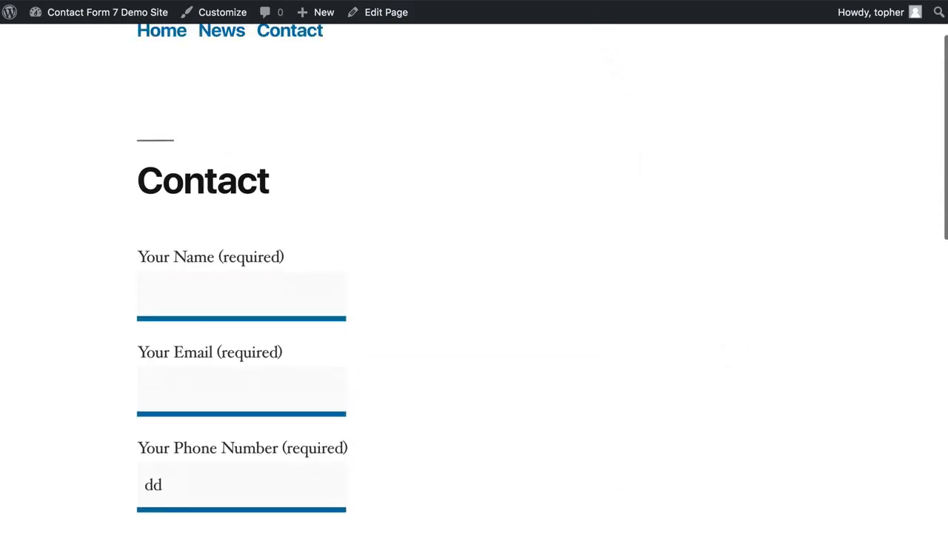
Step: Return to the Contact page editor, deselect the form block and look over the styled form
left_click(592, 0)
left_click(680, 239)
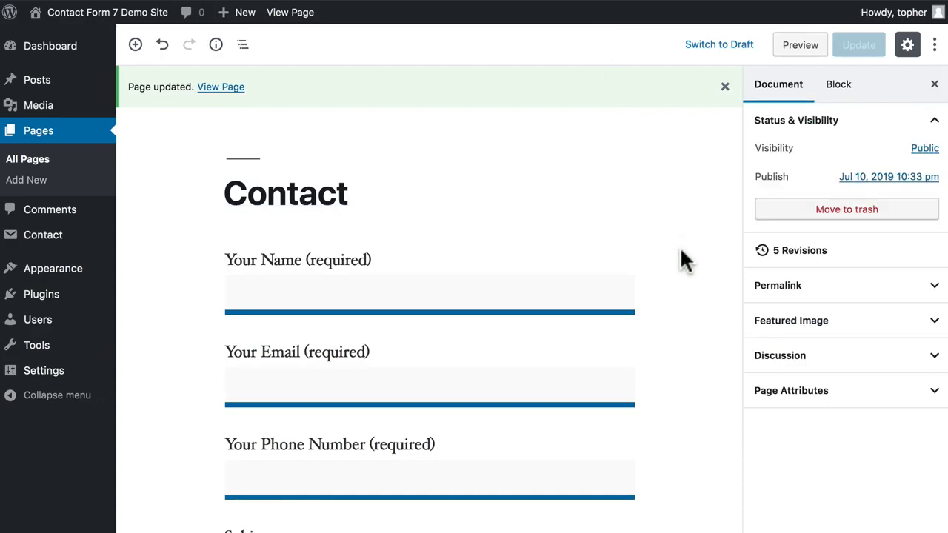
scroll(680, 250, "down", 5)
scroll(680, 259, "up", 5)
Step: Go to the installed plugins, open the page for adding new plugins and search the directory for "contact form 7"
left_click(65, 302)
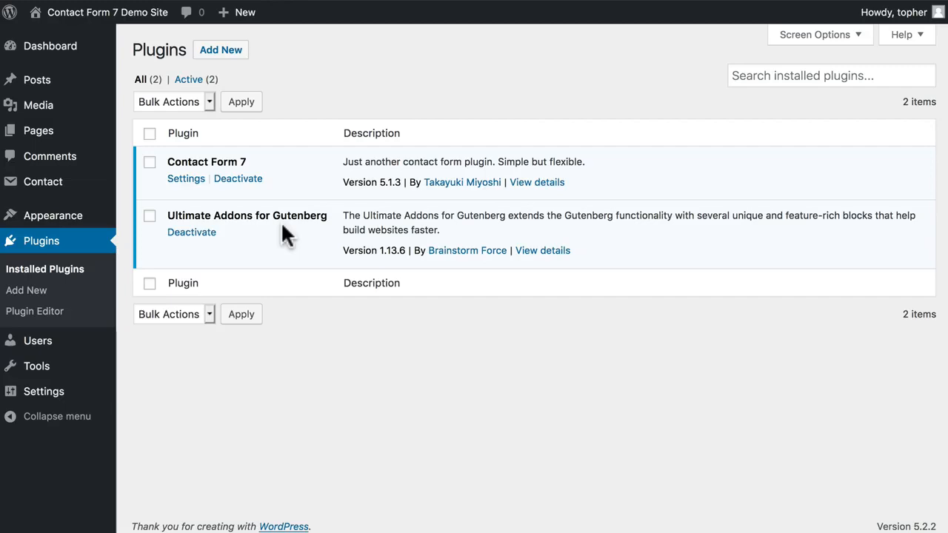
left_click(29, 290)
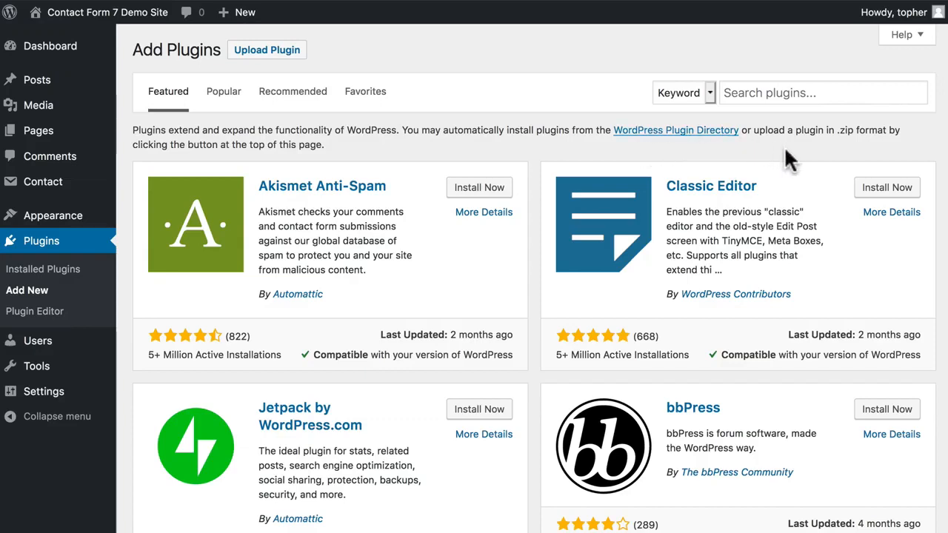
left_click(779, 93)
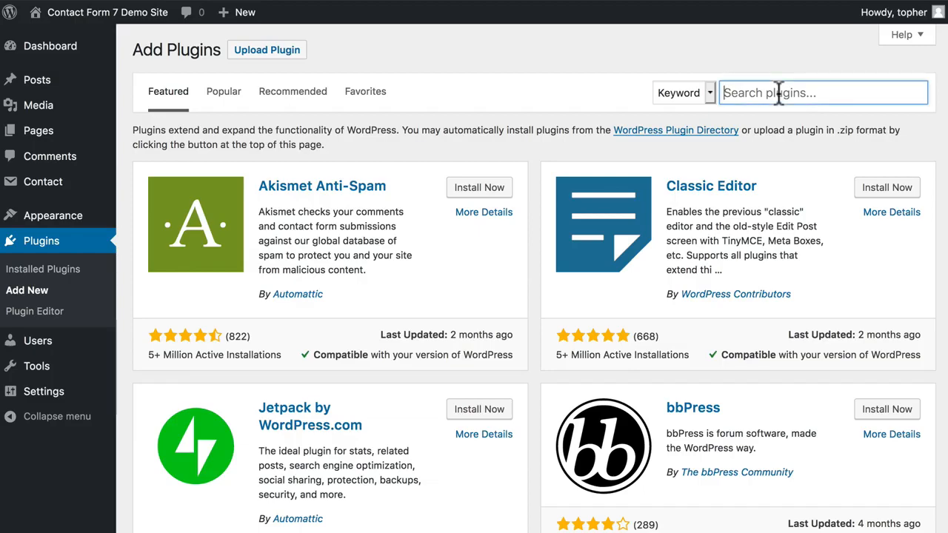
type("contact form 7")
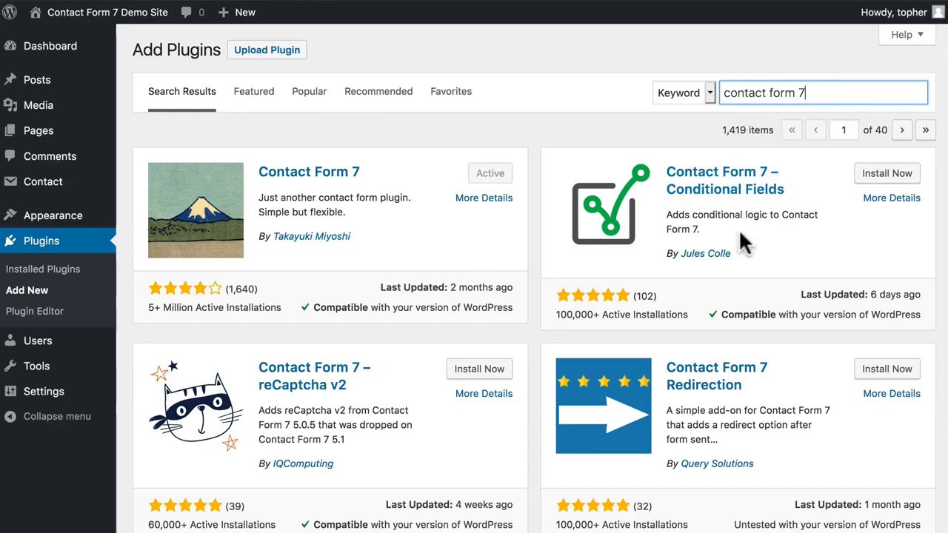
Step: Look through the plugin search results for add-ons that extend Contact Form 7
scroll(738, 229, "down", 5)
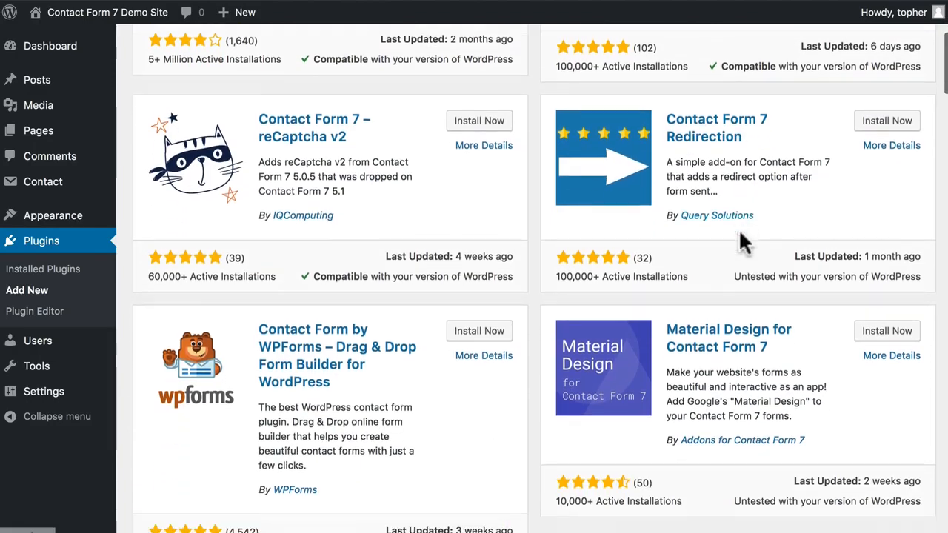
scroll(738, 228, "down", 3)
scroll(474, 262, "down", 6)
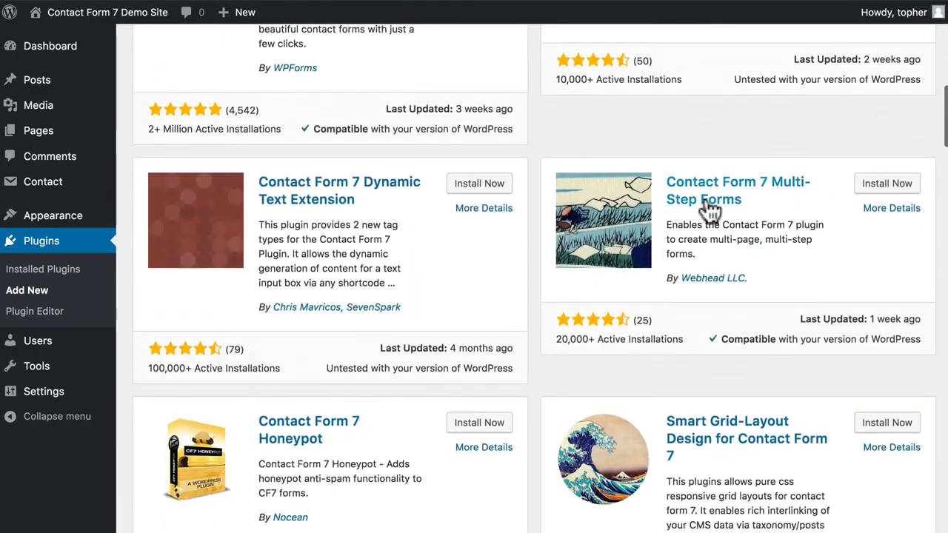
scroll(710, 212, "down", 3)
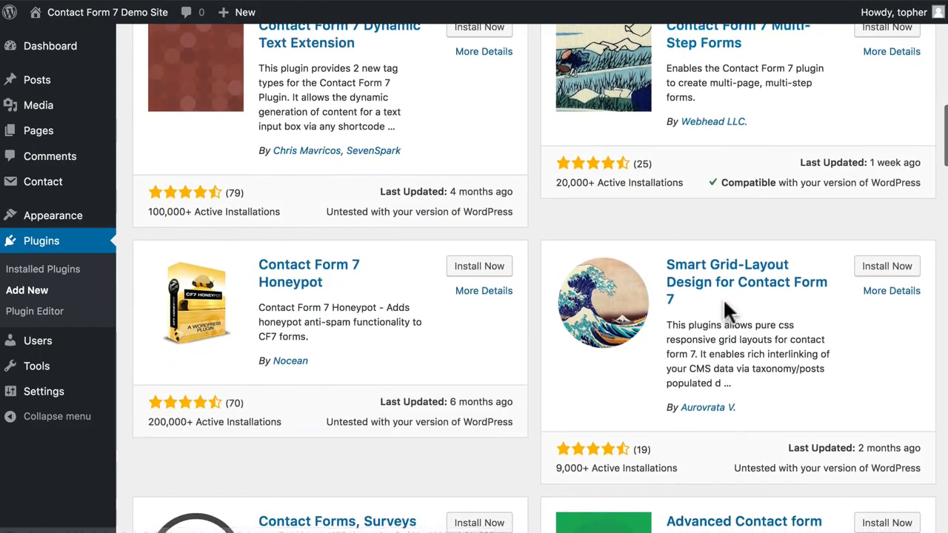
scroll(723, 311, "down", 5)
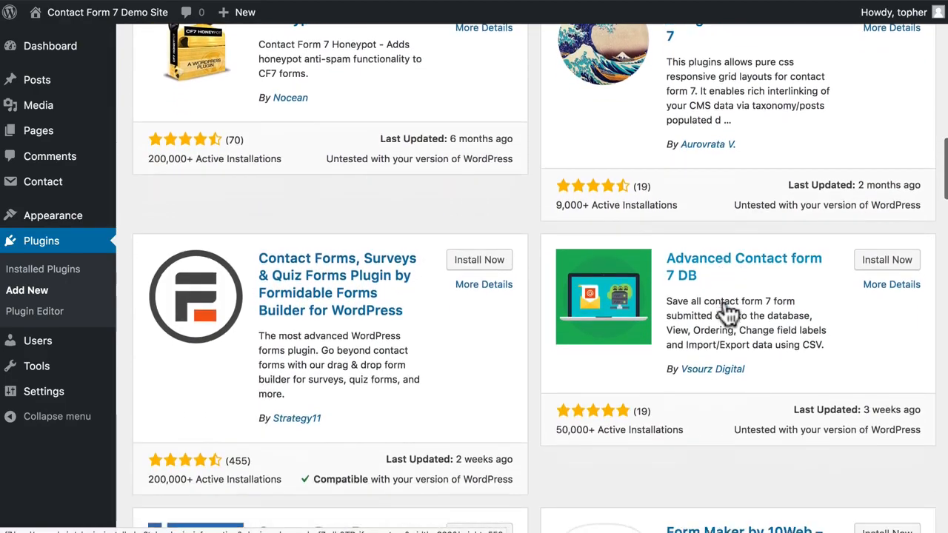
scroll(726, 311, "down", 5)
scroll(725, 311, "up", 3)
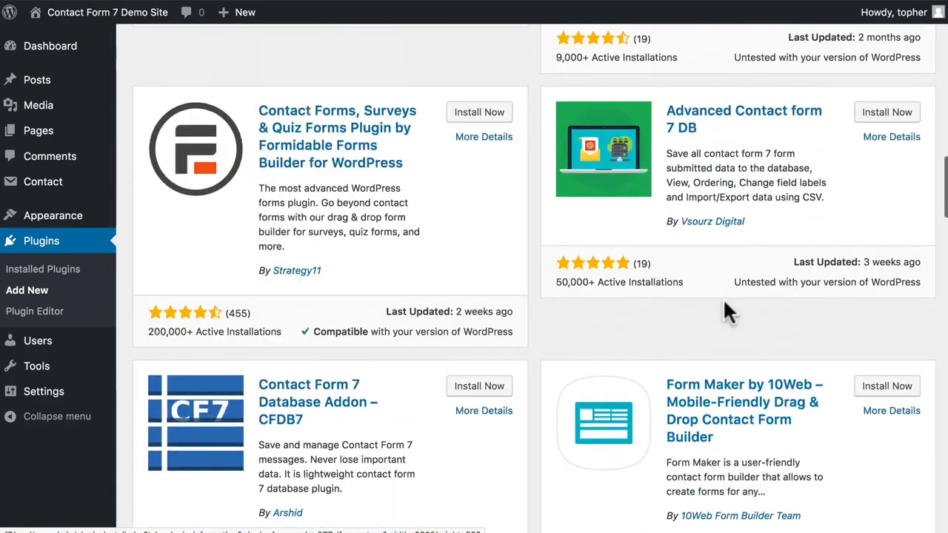
scroll(704, 127, "down", 7)
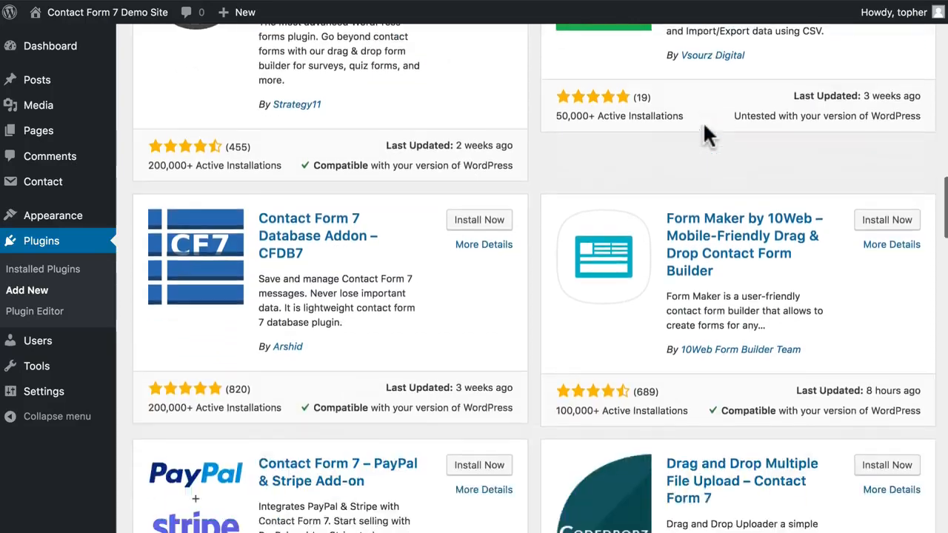
scroll(704, 127, "down", 10)
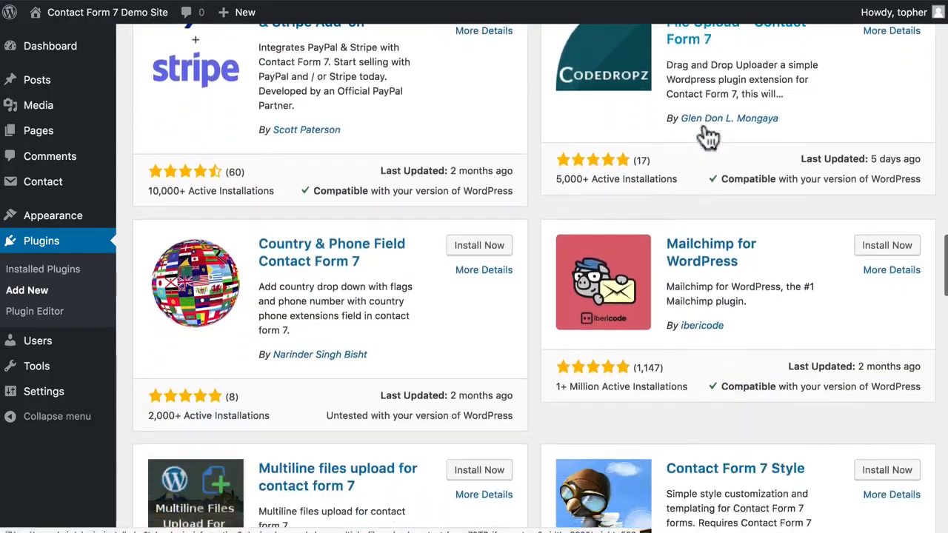
scroll(707, 137, "down", 8)
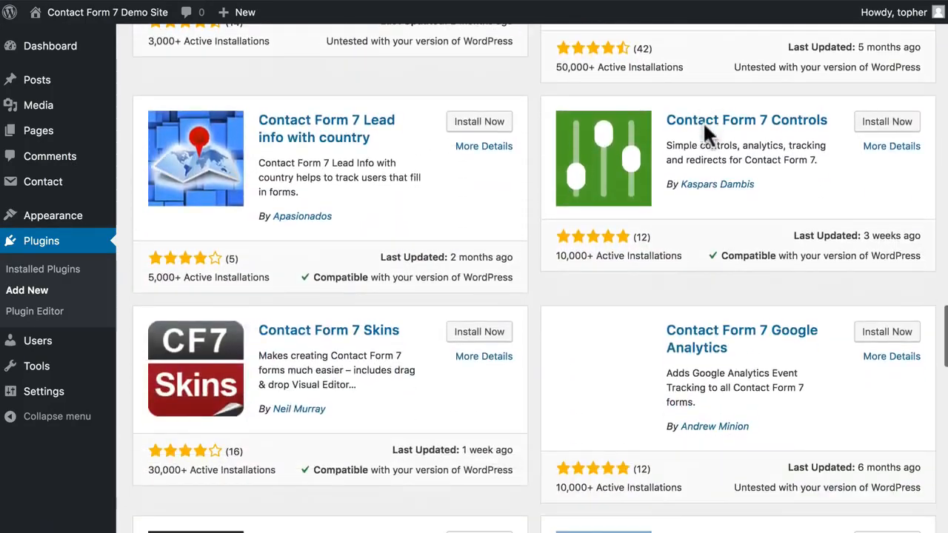
scroll(704, 130, "down", 1)
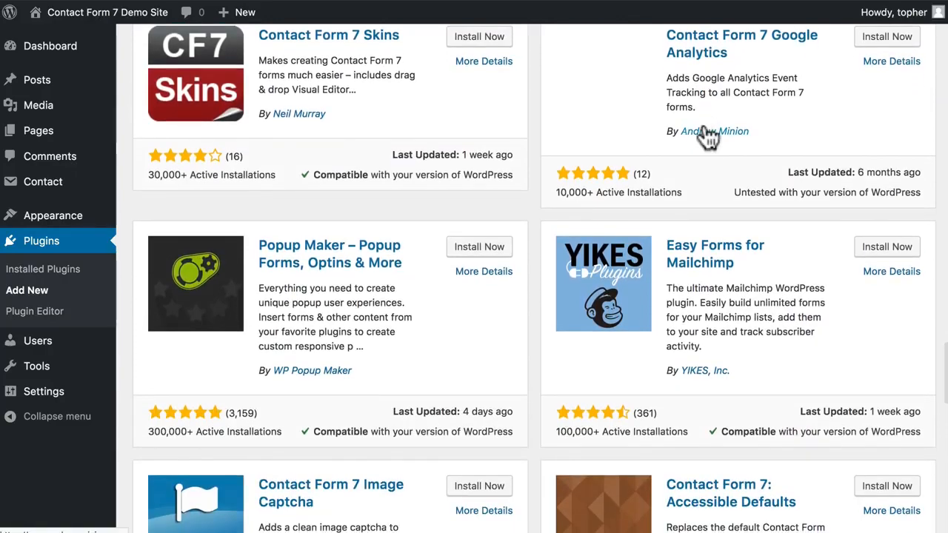